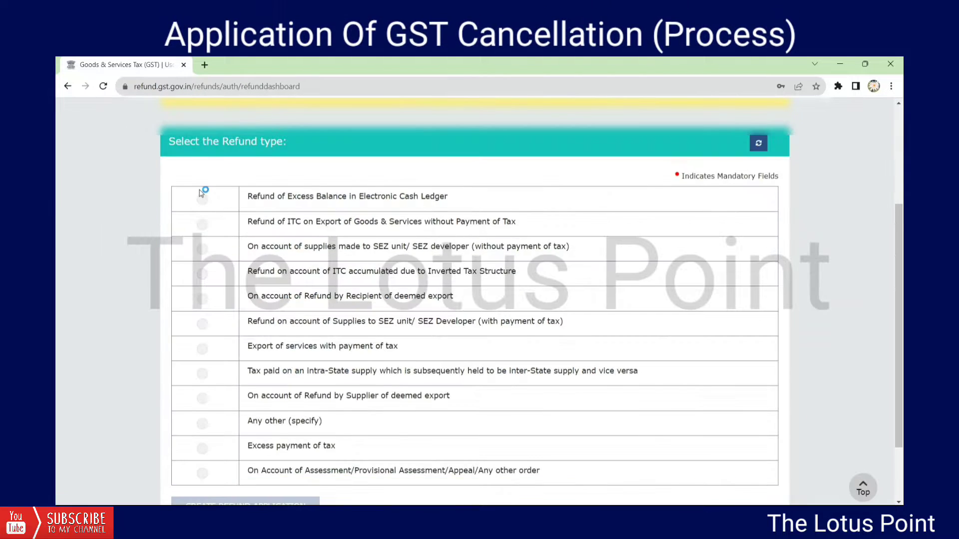
pyautogui.click(202, 198)
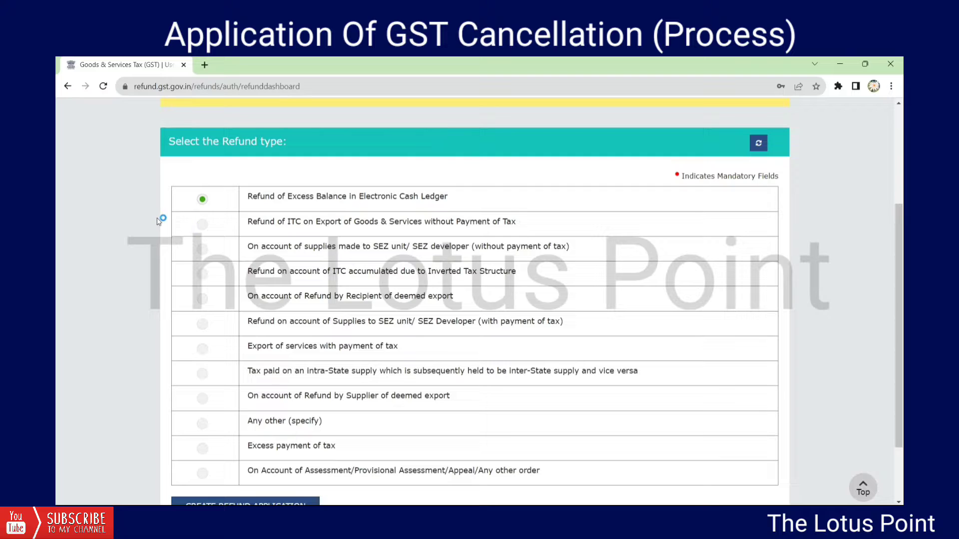
pyautogui.scroll(-1, 150, 218)
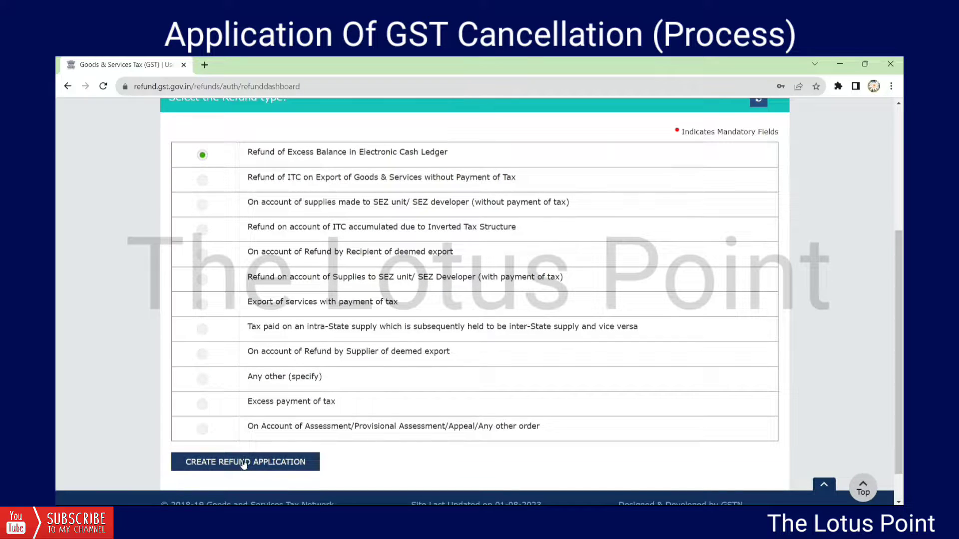
pyautogui.click(203, 405)
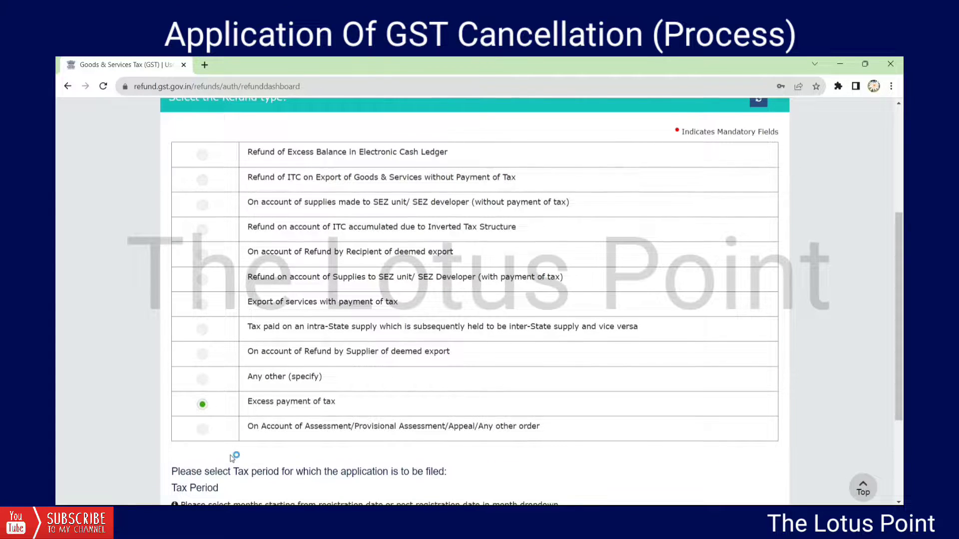
pyautogui.scroll(-3, 230, 454)
pyautogui.scroll(4, 190, 302)
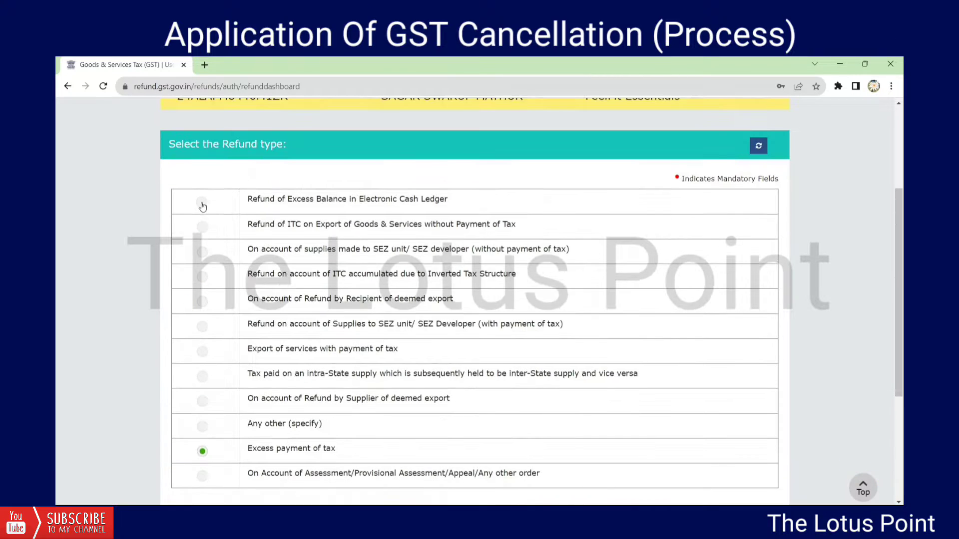
# - Create a refund application of the type Refund of Excess Balance in Electronic Cash Ledger
pyautogui.click(202, 206)
pyautogui.scroll(-2, 159, 269)
pyautogui.click(240, 420)
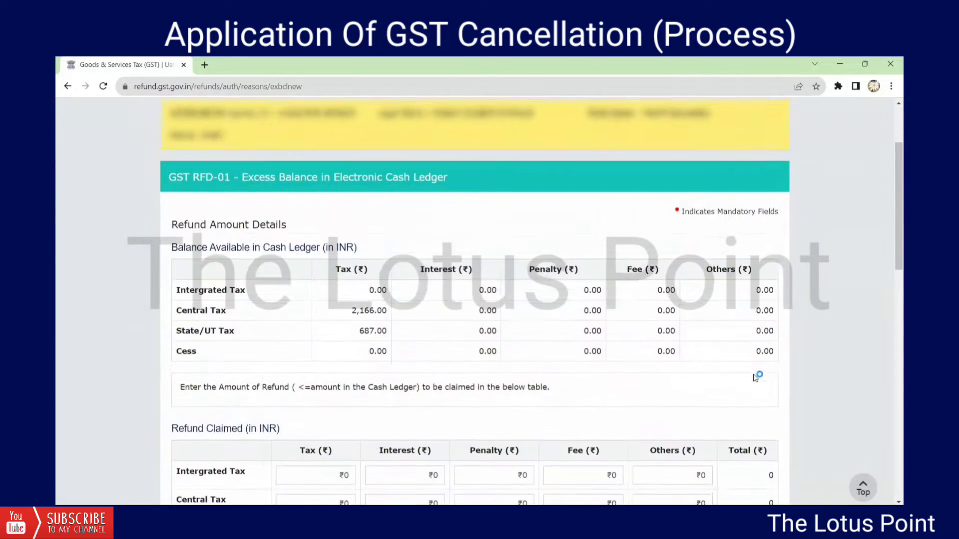
# - Enter the refund claimed under Tax as 2,166 for Central Tax and 687 for State/UT Tax
pyautogui.scroll(-7, 755, 379)
pyautogui.scroll(4, 760, 376)
pyautogui.click(317, 329)
pyautogui.write('2,1')
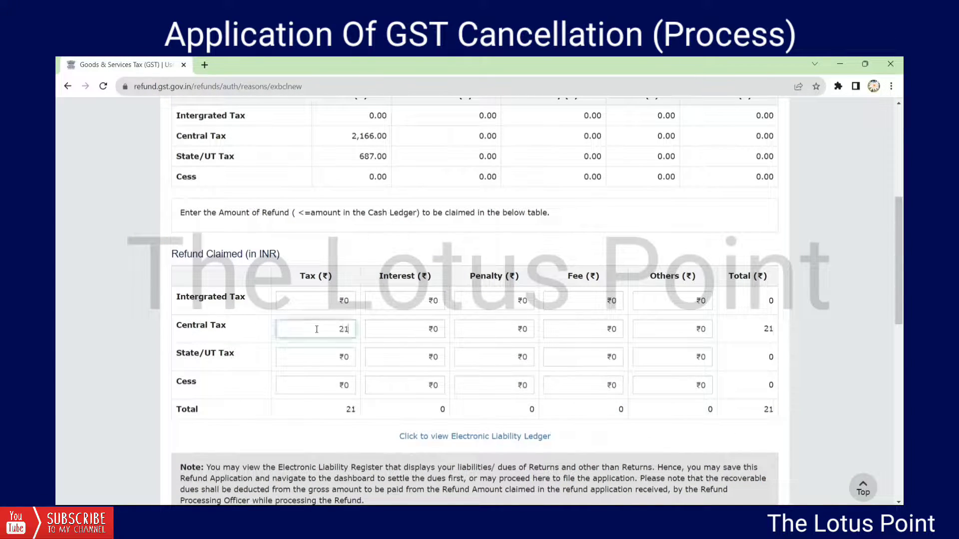
pyautogui.write('66')
pyautogui.click(316, 357)
pyautogui.write('687')
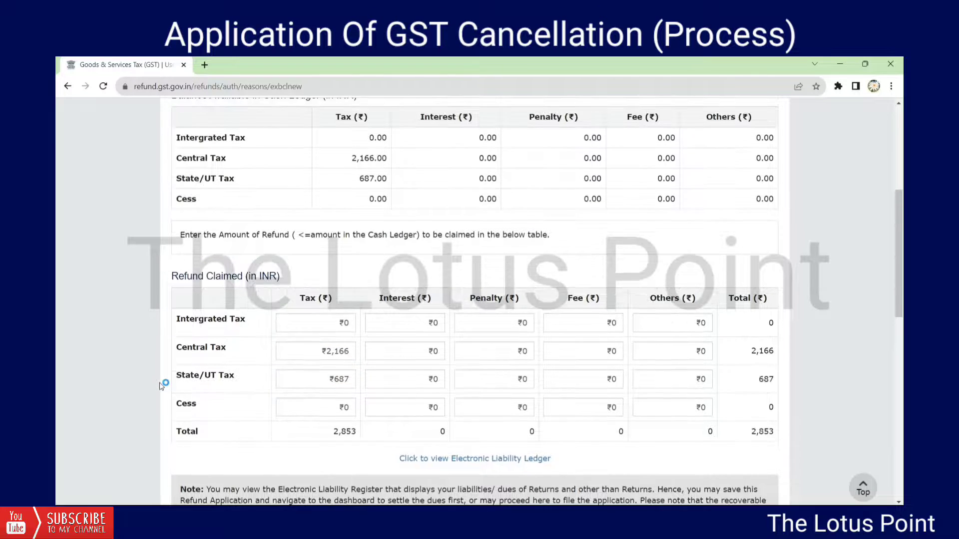
# - Select the bank account number for the refund and save the refund application
pyautogui.scroll(-5, 161, 385)
pyautogui.click(360, 310)
pyautogui.click(383, 323)
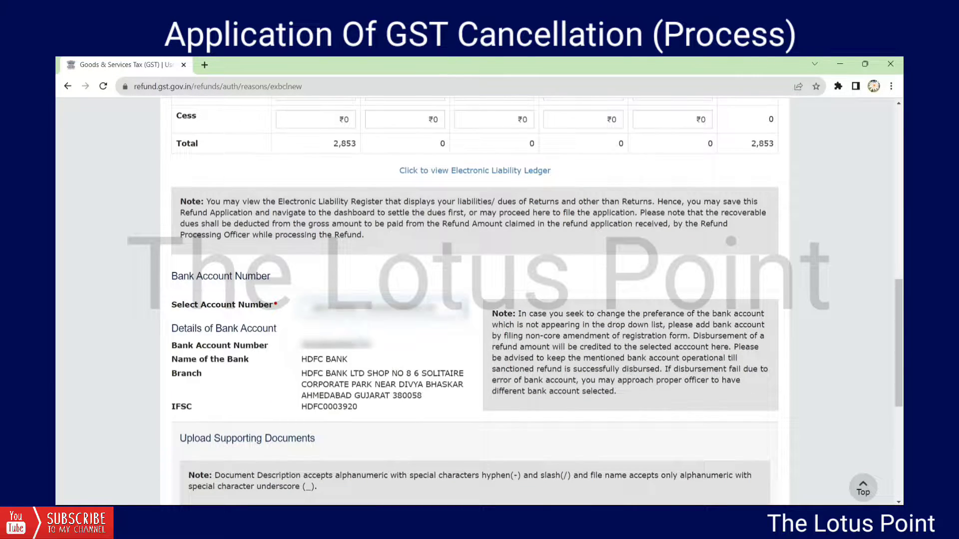
pyautogui.scroll(-4, 336, 396)
pyautogui.scroll(-2, 335, 396)
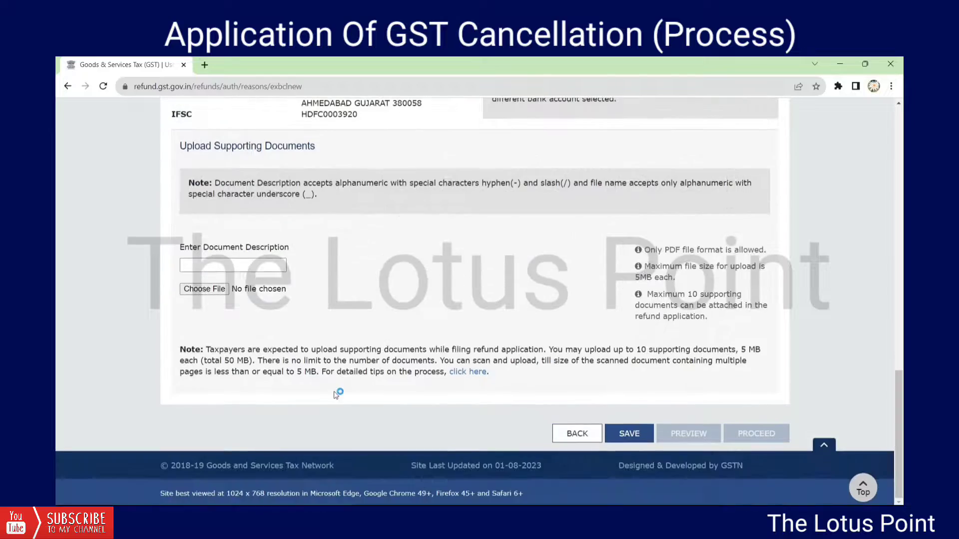
pyautogui.click(627, 434)
pyautogui.scroll(-10, 626, 434)
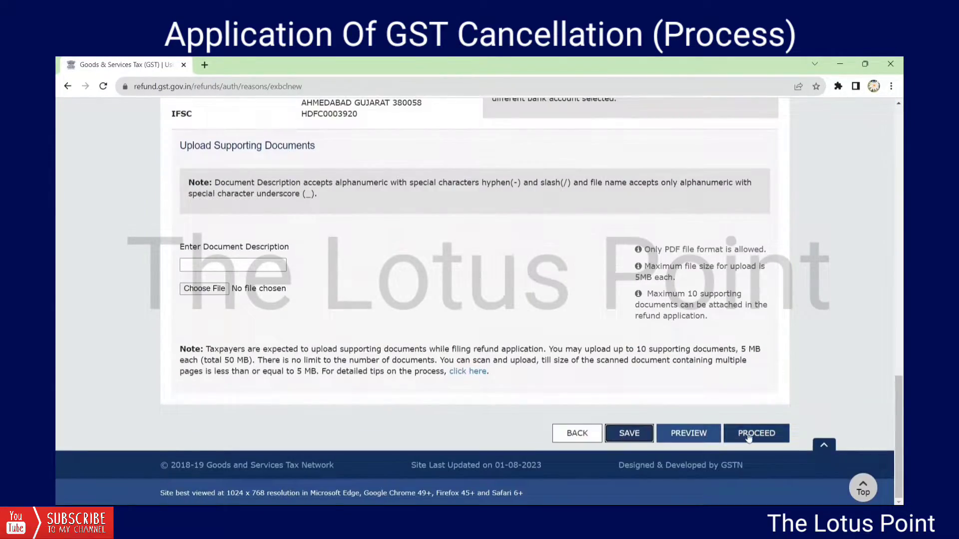
# - Proceed to the declaration, complete it with the authorised signatory and file the refund application with EVC
pyautogui.click(756, 434)
pyautogui.click(427, 340)
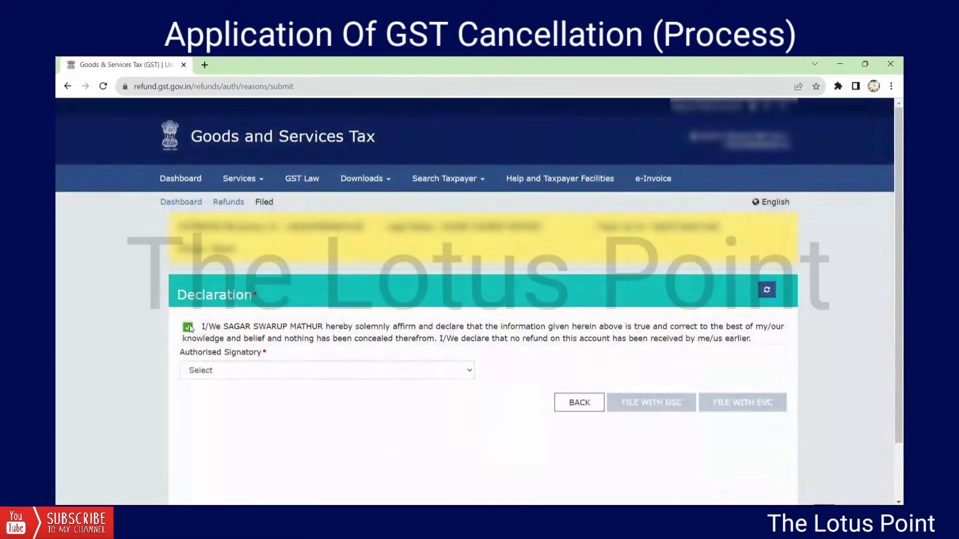
pyautogui.click(325, 370)
pyautogui.click(220, 390)
pyautogui.click(724, 403)
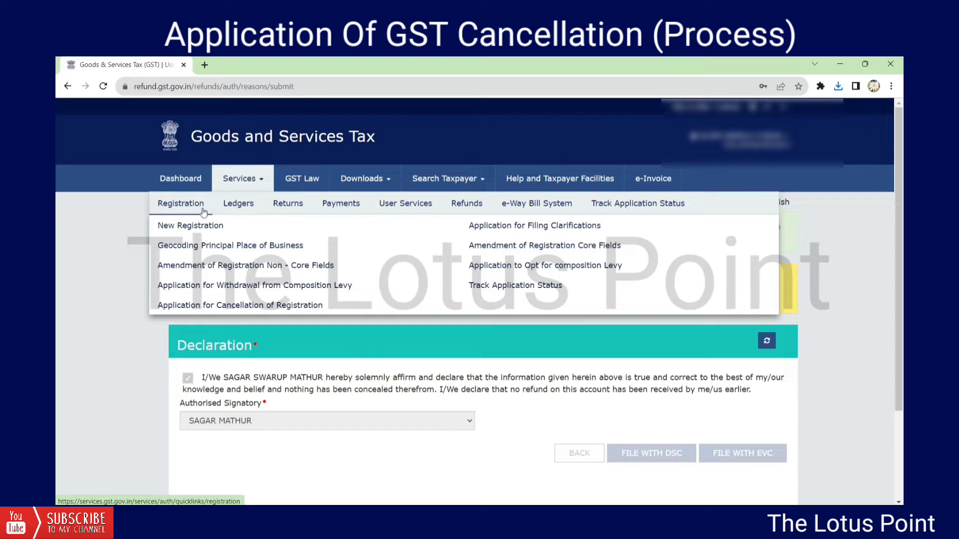
# - Open the Application for Cancellation of Registration and save its basic details to continue to the cancellation details
pyautogui.click(258, 309)
pyautogui.scroll(-6, 734, 293)
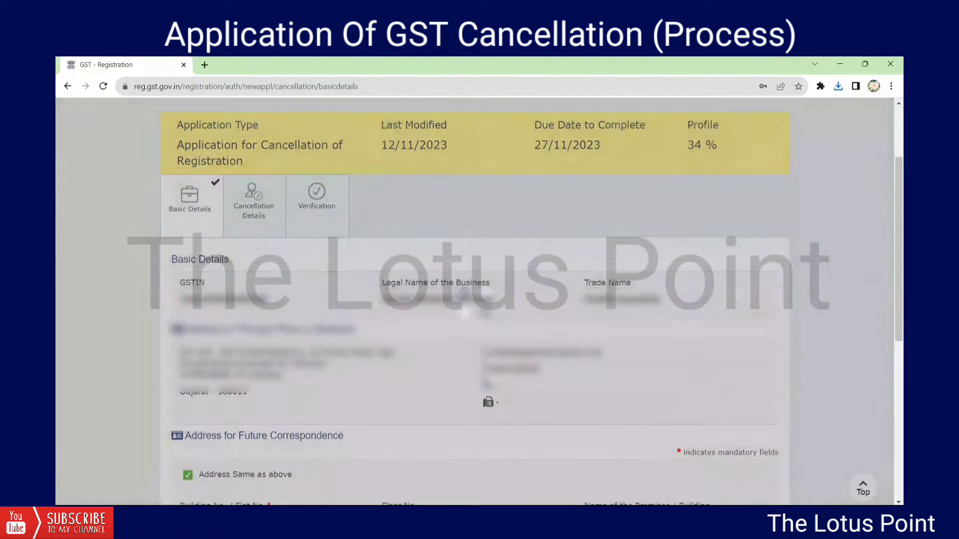
pyautogui.scroll(-5, 734, 293)
pyautogui.click(728, 424)
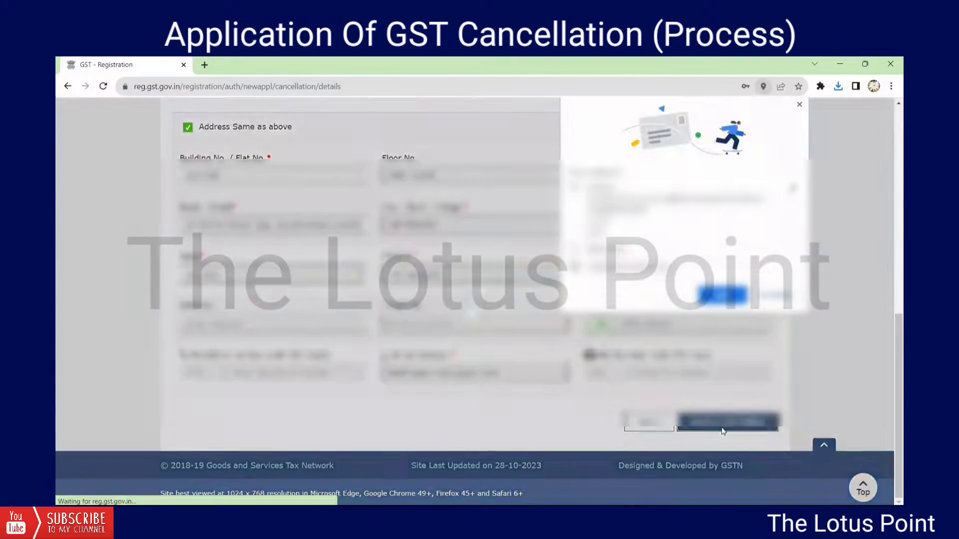
pyautogui.click(782, 298)
# - Set the cancellation reason to Discontinuance of business/ Closure of business and the registration cancellation date to 12/11/2023
pyautogui.scroll(-3, 782, 299)
pyautogui.click(272, 257)
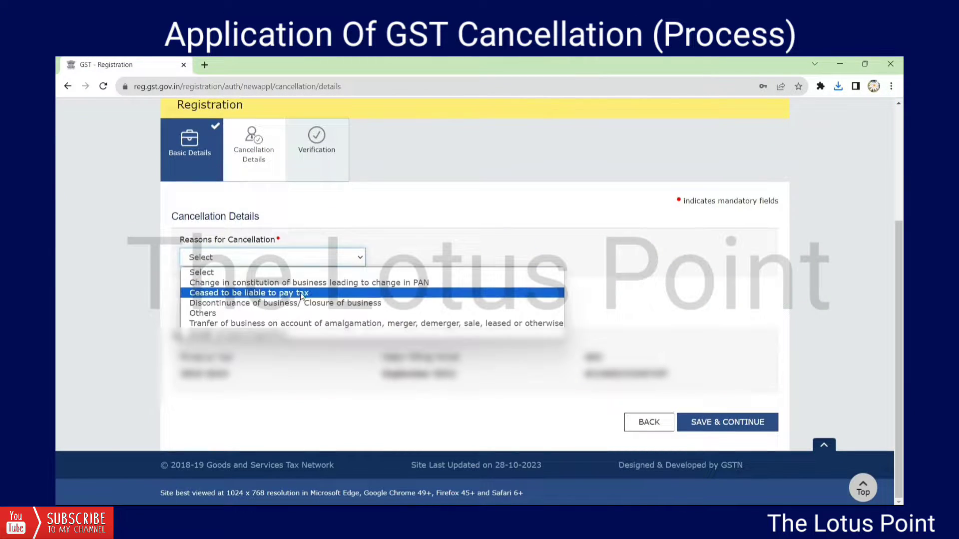
pyautogui.click(210, 304)
pyautogui.click(205, 302)
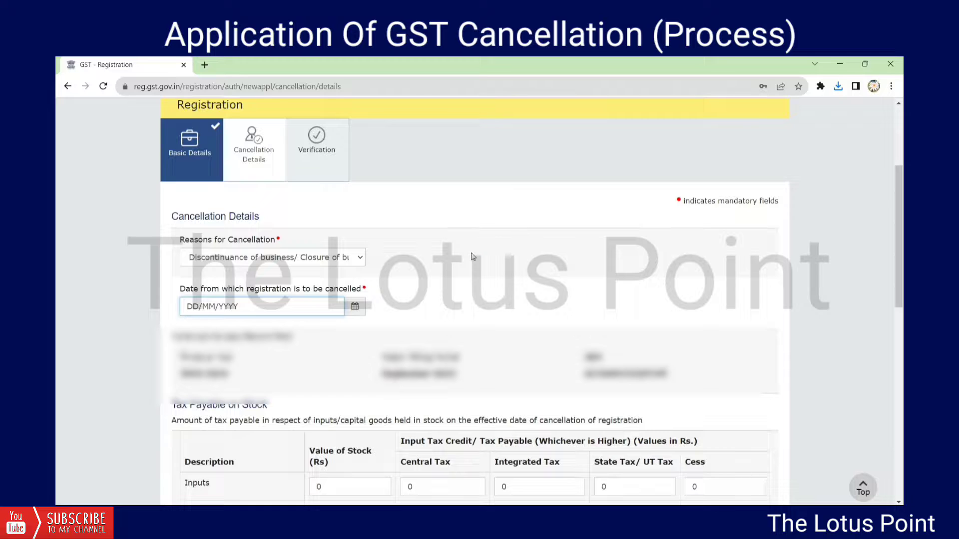
pyautogui.write('12/11/2023')
pyautogui.click(512, 299)
pyautogui.scroll(-1, 512, 300)
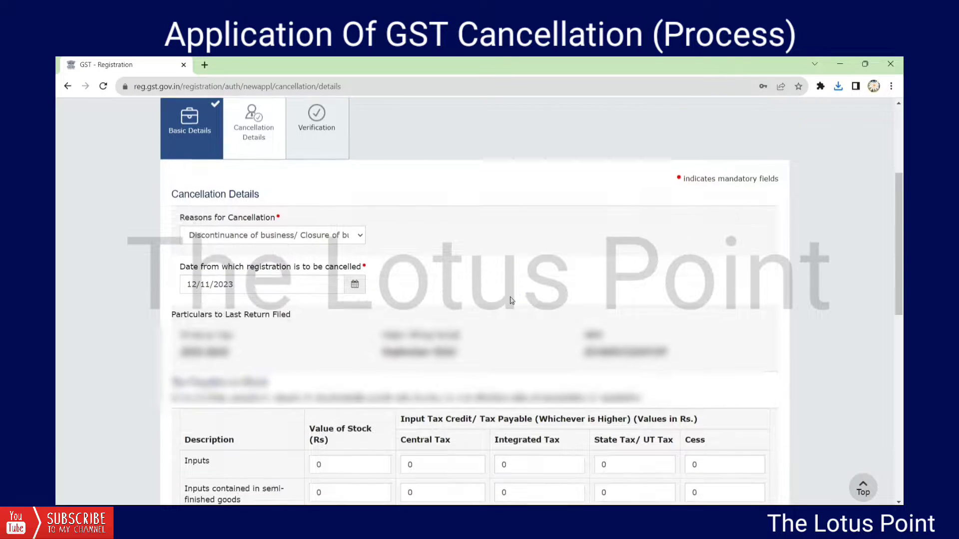
# - Leave the stock and tax paid amounts at 0, then save the cancellation details and continue
pyautogui.scroll(-6, 512, 300)
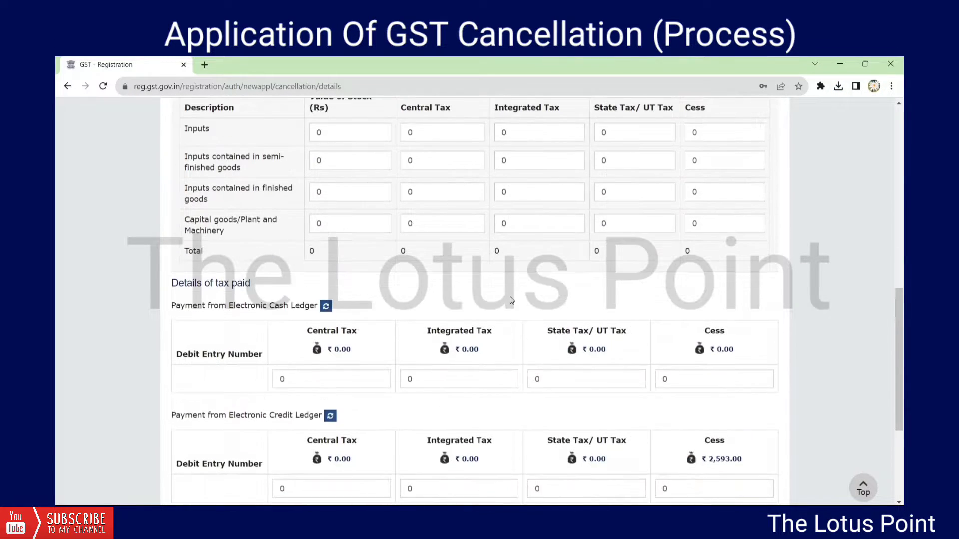
pyautogui.scroll(-4, 510, 301)
pyautogui.click(727, 421)
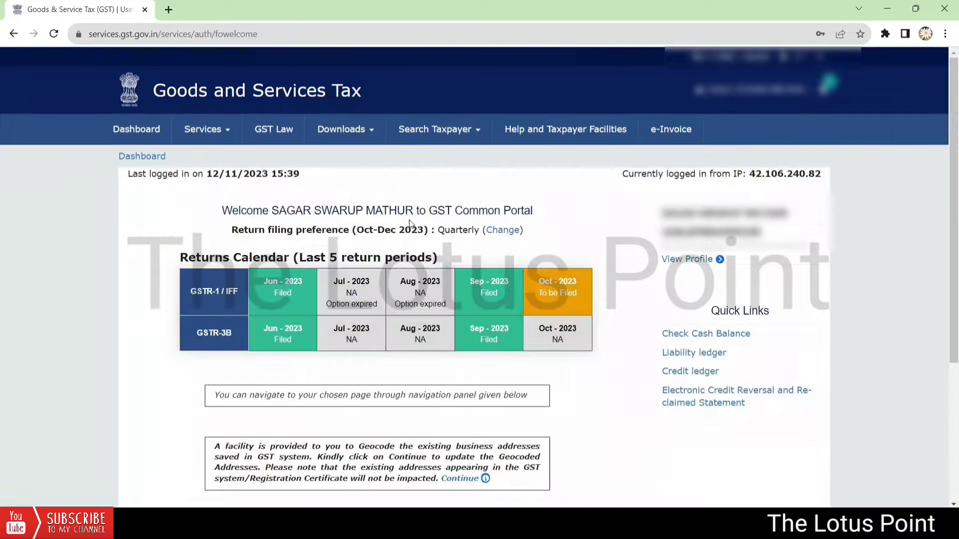
# - Open the Electronic Cash Ledger and start filing GST PMT-09 for transfer of amount within the same GSTIN
pyautogui.click(209, 130)
pyautogui.moveTo(195, 162)
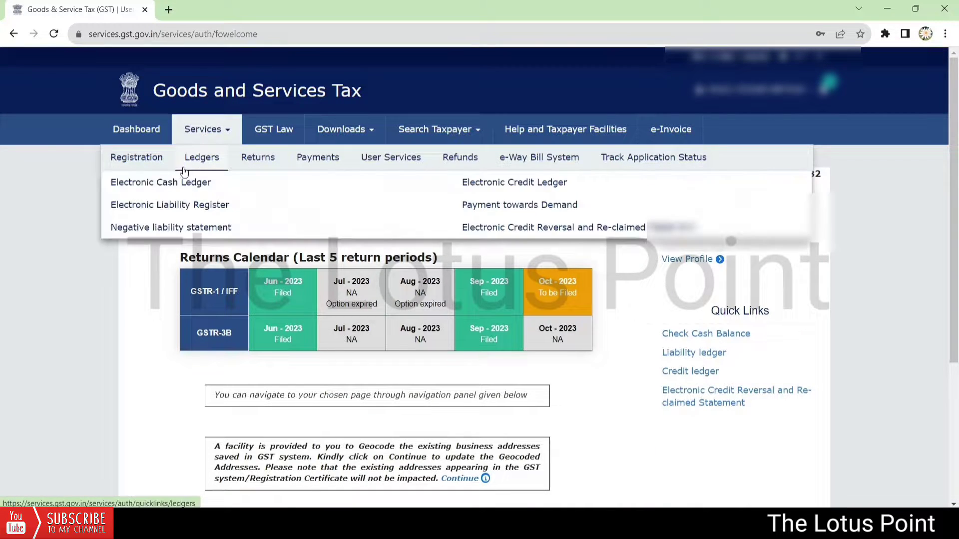
pyautogui.click(186, 181)
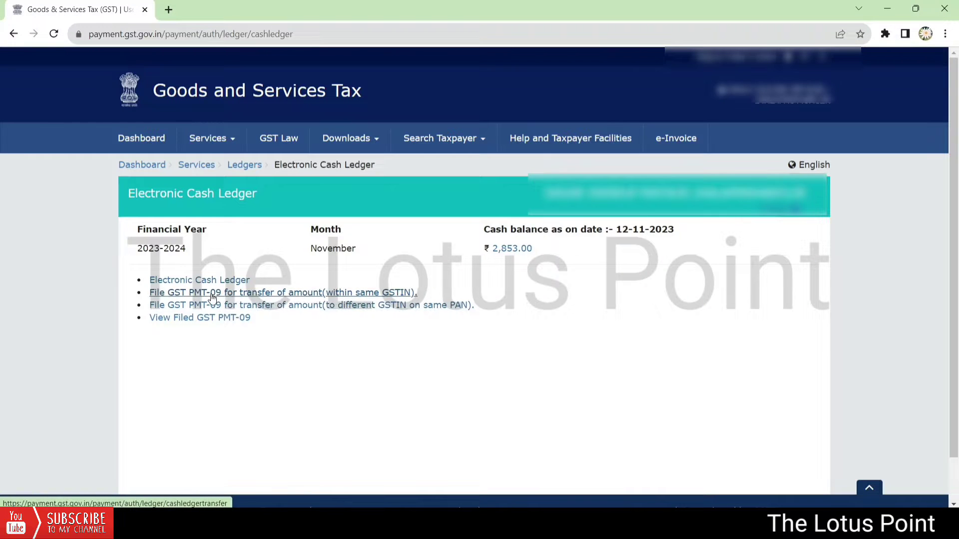
pyautogui.click(209, 295)
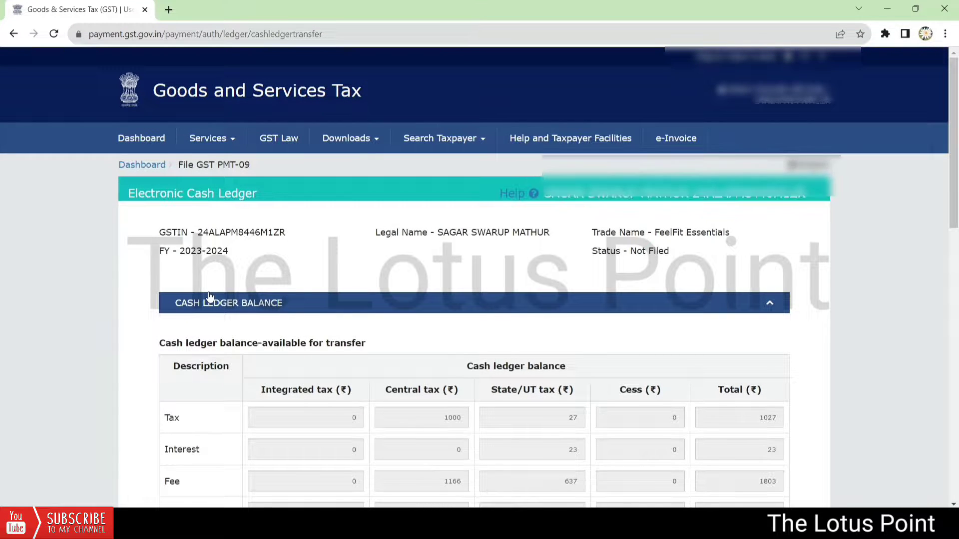
# - Review the cash ledger balances and check the amount available for transfer from IGST under the Tax minor head
pyautogui.scroll(-3, 210, 297)
pyautogui.scroll(-3, 210, 297)
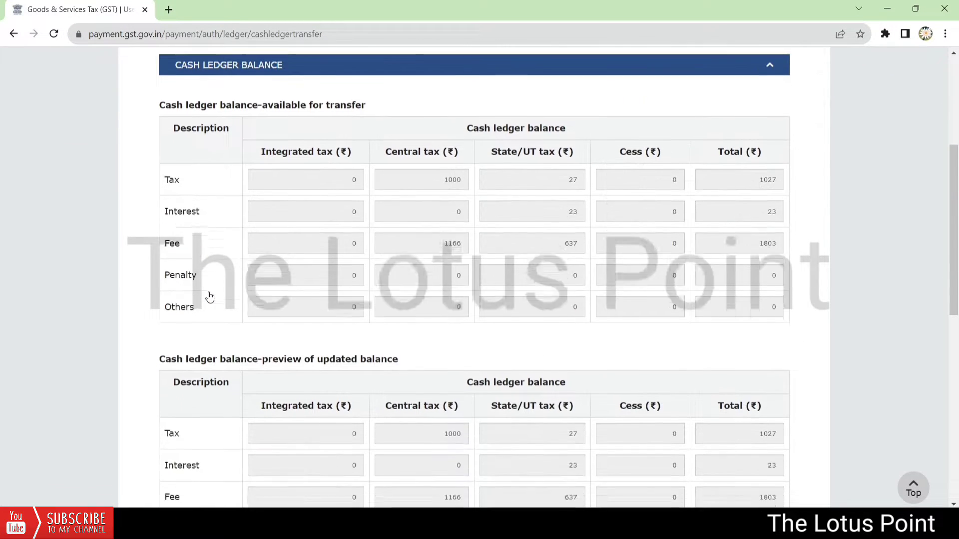
pyautogui.scroll(-1, 209, 298)
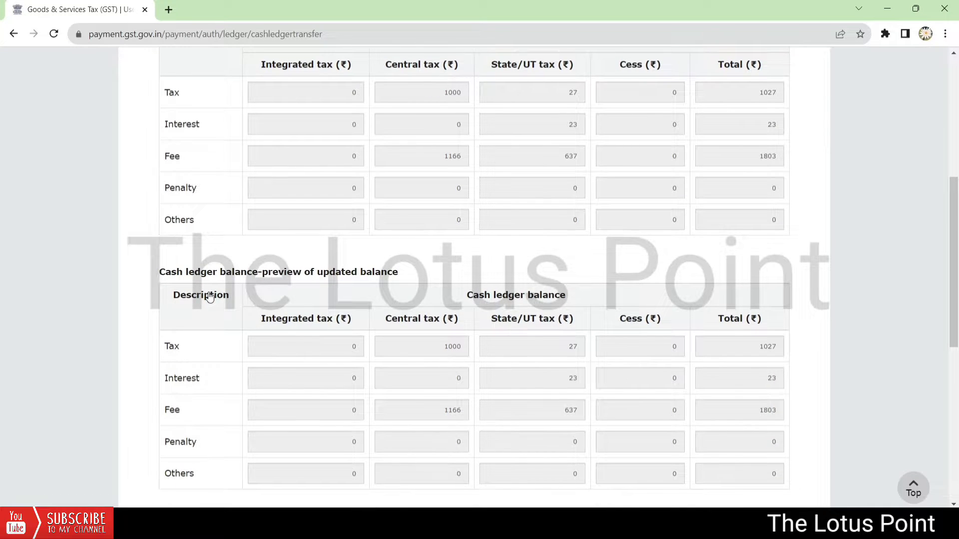
pyautogui.scroll(1, 210, 297)
pyautogui.scroll(-7, 210, 297)
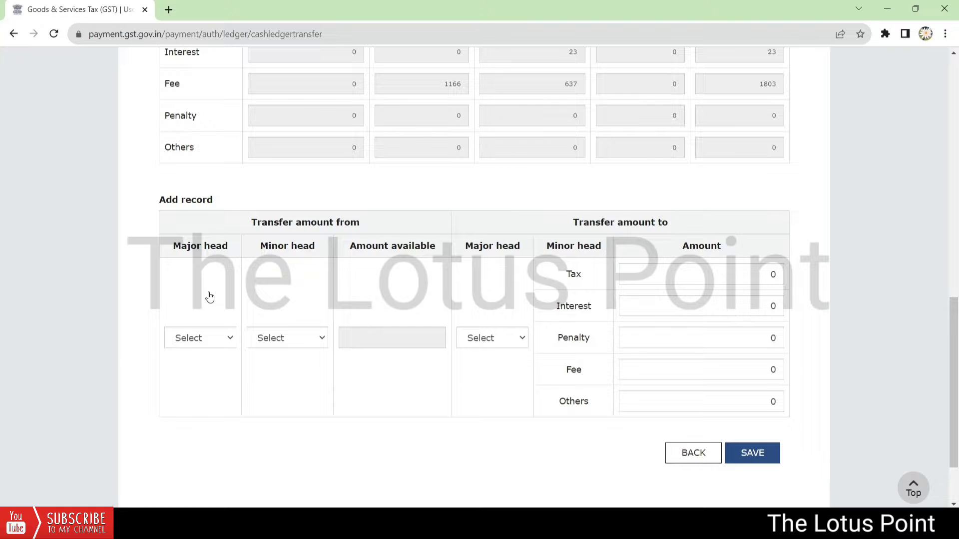
pyautogui.click(194, 339)
pyautogui.click(207, 372)
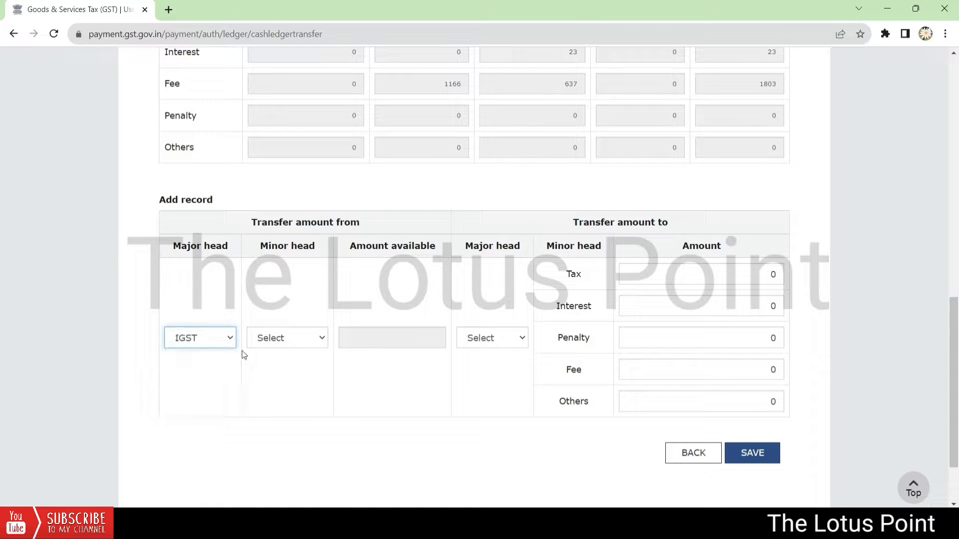
pyautogui.click(294, 338)
pyautogui.click(292, 369)
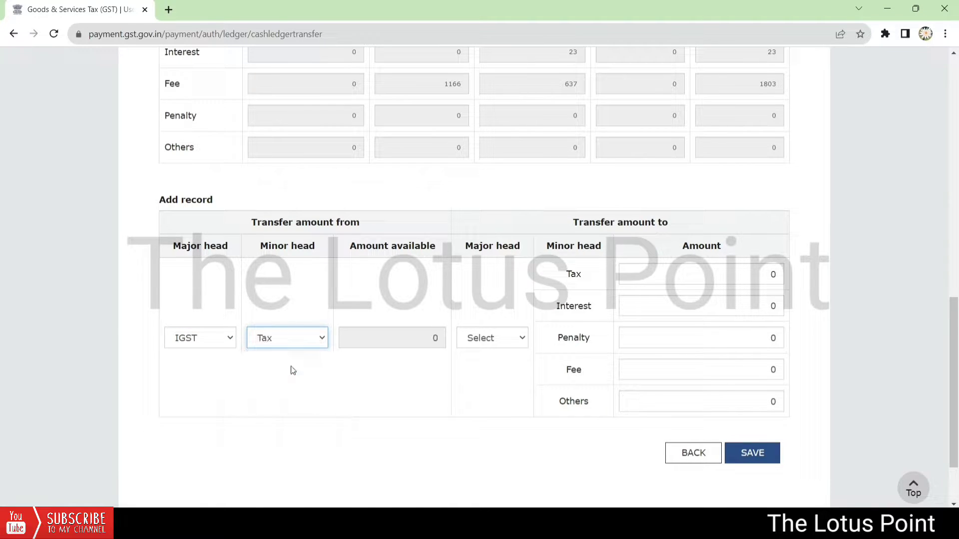
# - Check the amounts available for transfer from IGST under the Interest, Fee and Penalty minor heads
pyautogui.click(283, 338)
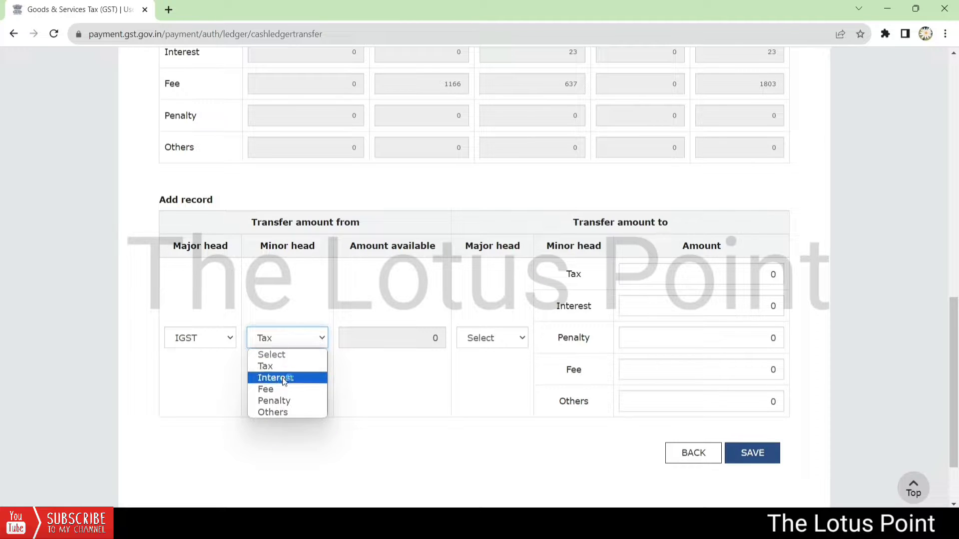
pyautogui.click(282, 378)
pyautogui.click(288, 340)
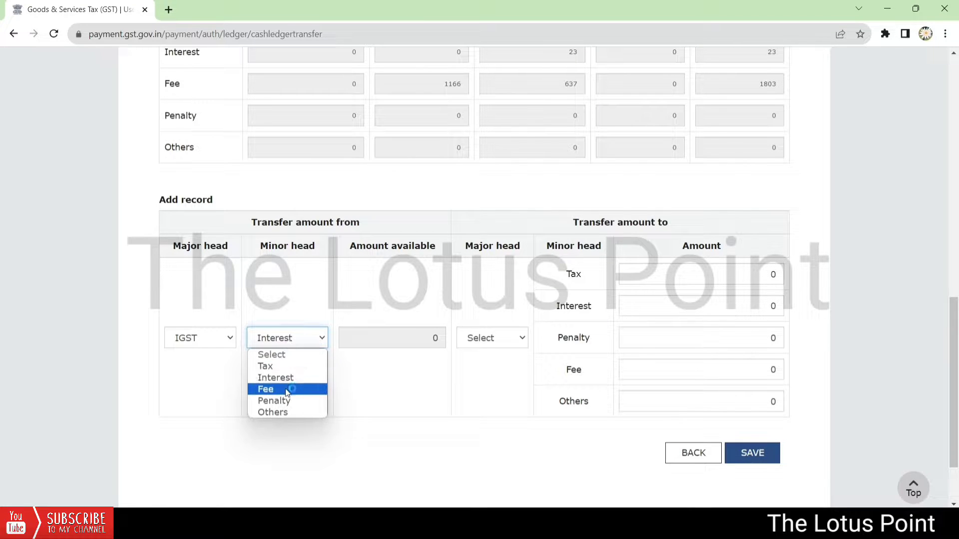
pyautogui.click(286, 388)
pyautogui.click(291, 345)
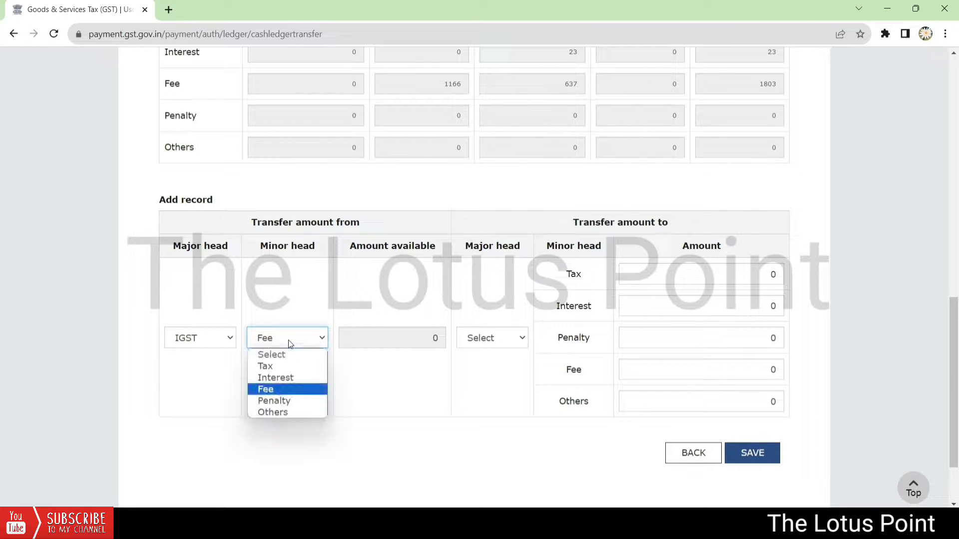
pyautogui.click(286, 400)
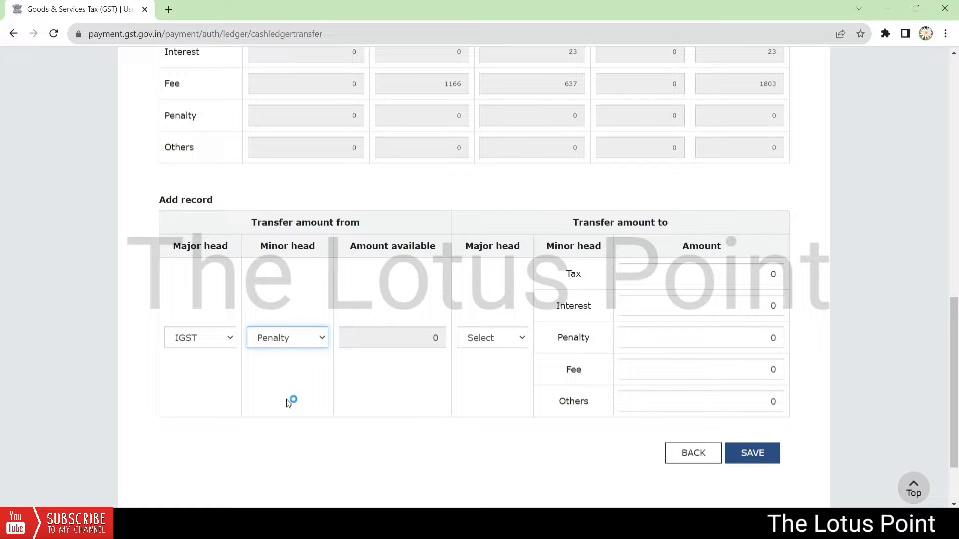
# - Choose CGST as the source major head and check the amounts available under the Tax and Interest minor heads
pyautogui.click(202, 340)
pyautogui.click(207, 378)
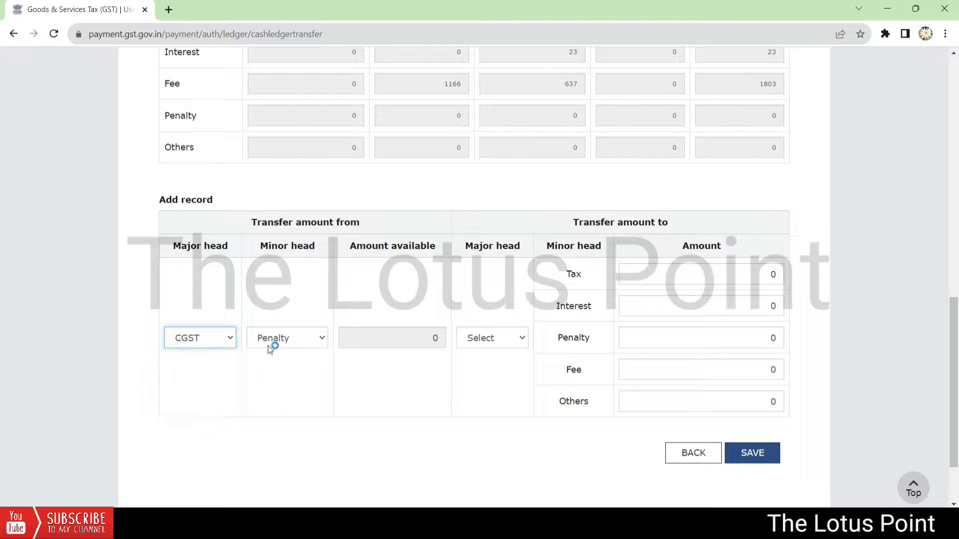
pyautogui.click(272, 344)
pyautogui.click(276, 366)
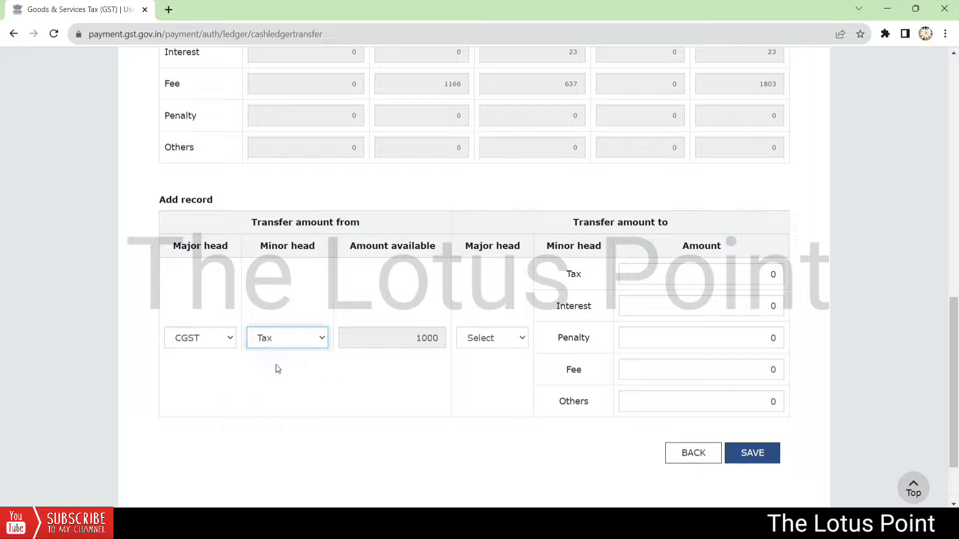
pyautogui.click(320, 344)
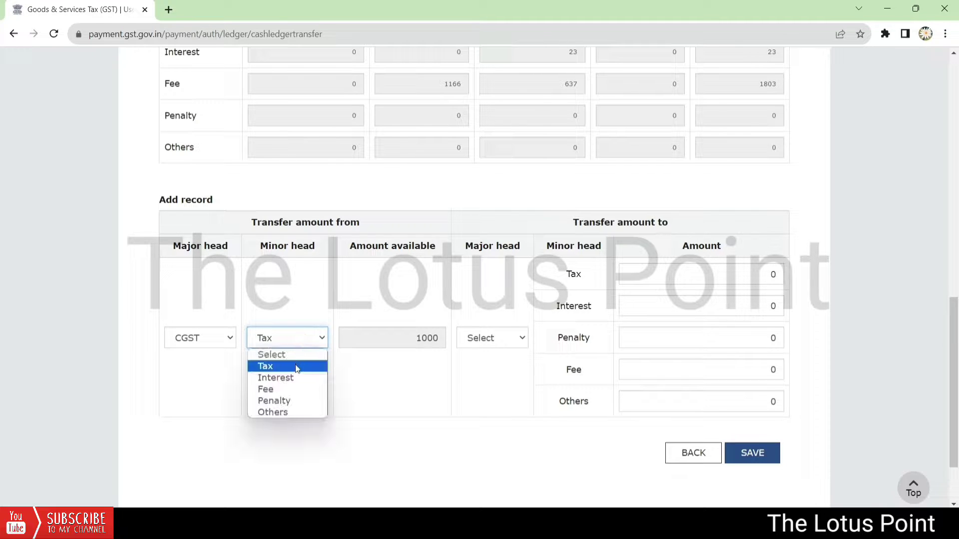
pyautogui.click(298, 378)
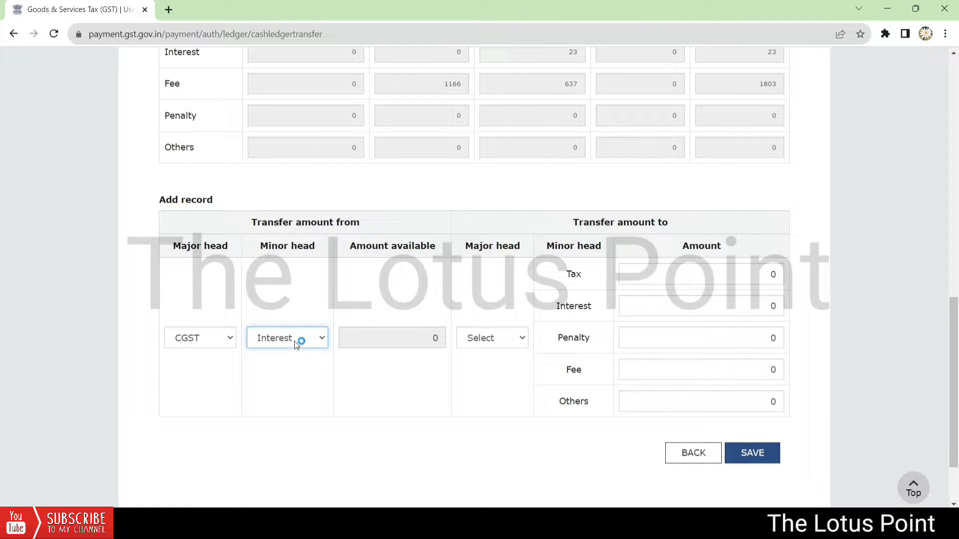
# - Add a transfer of 1166 from CGST Fee to CGST Tax, then save and confirm the record
pyautogui.click(298, 340)
pyautogui.click(292, 392)
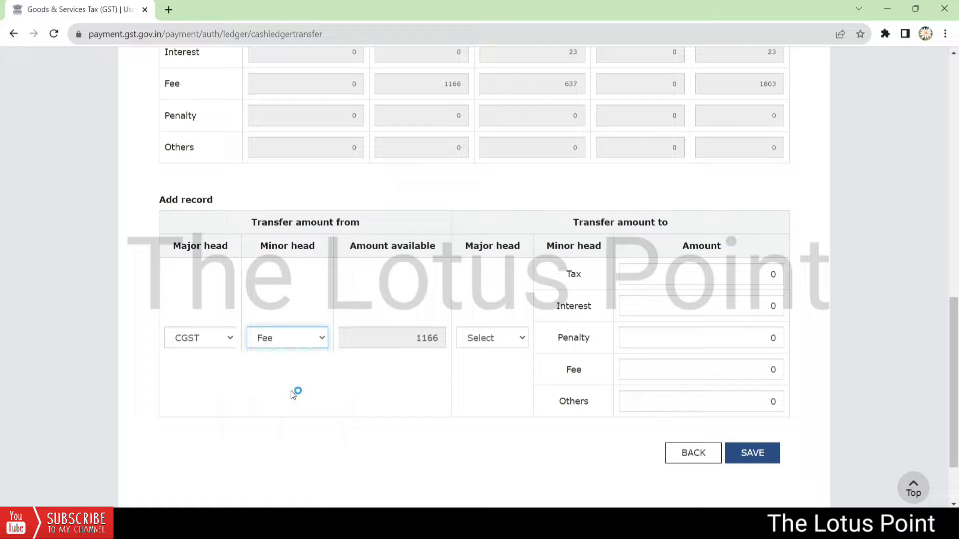
pyautogui.click(501, 344)
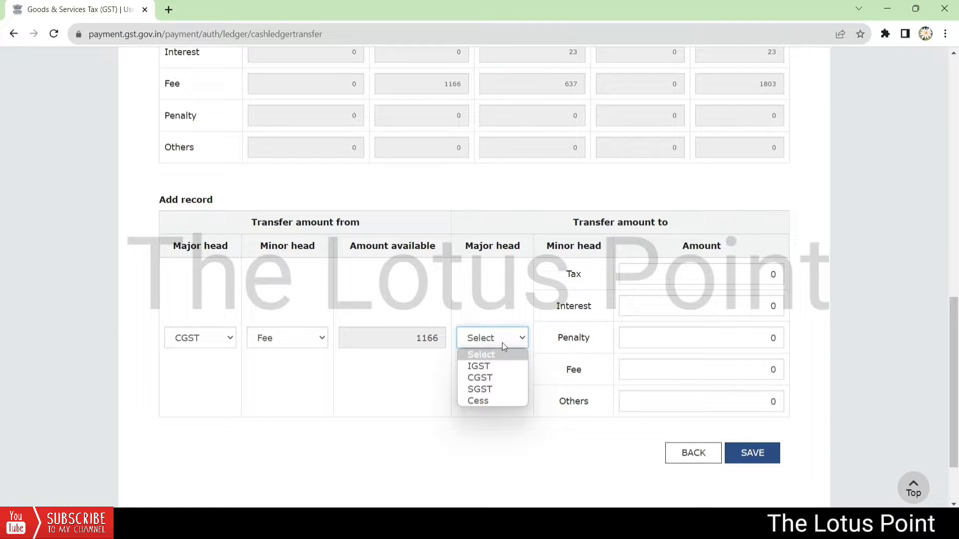
pyautogui.click(499, 379)
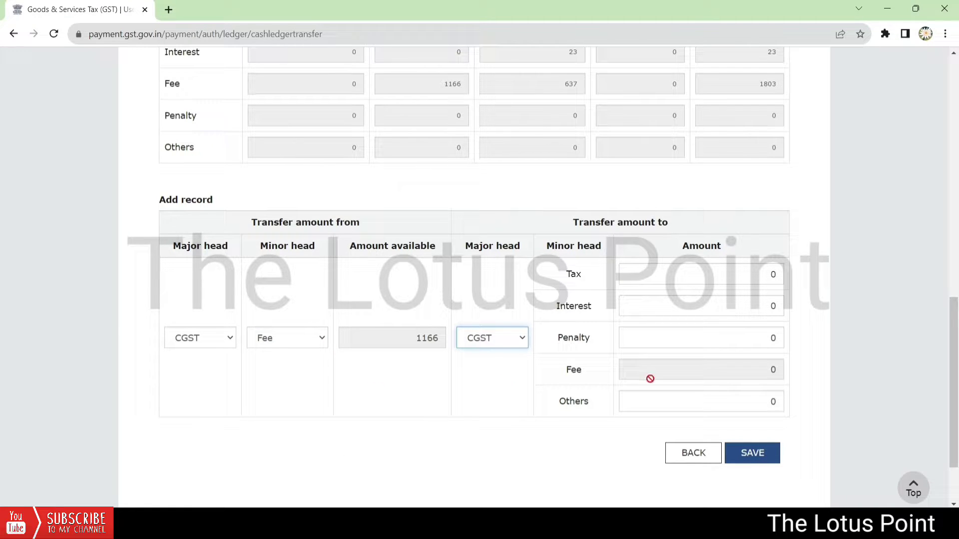
pyautogui.click(735, 269)
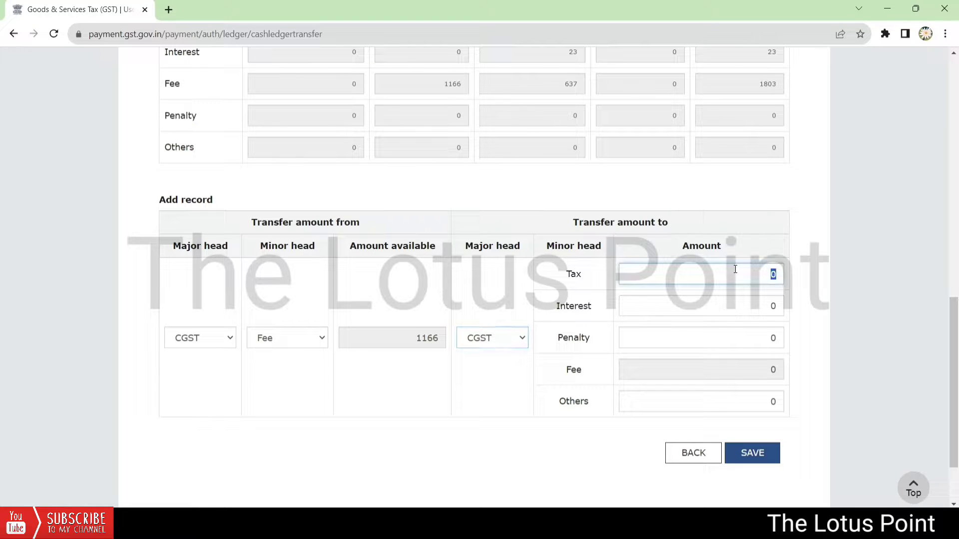
pyautogui.write('166')
pyautogui.click(767, 452)
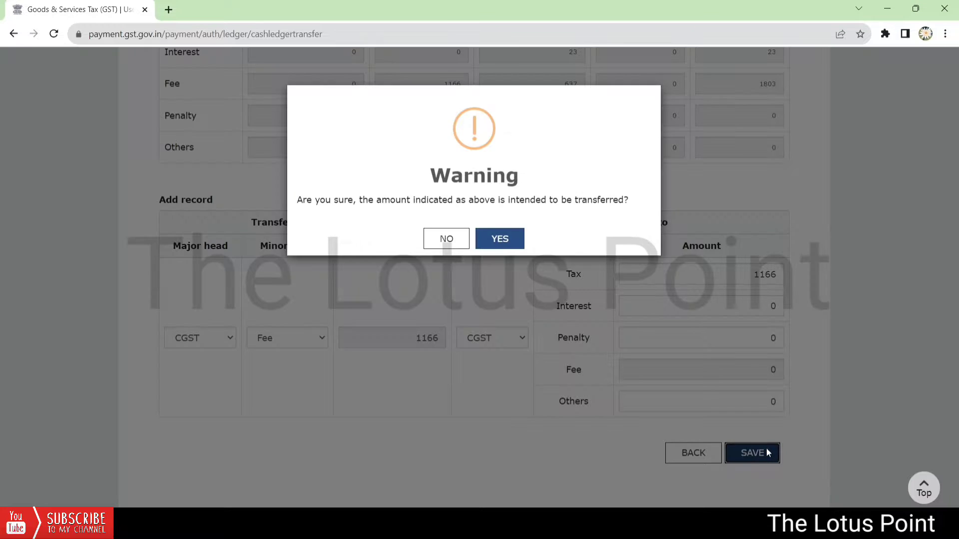
pyautogui.click(500, 243)
# - Choose SGST as the source major head of a new record and check the amounts available under Penalty and Tax
pyautogui.click(225, 345)
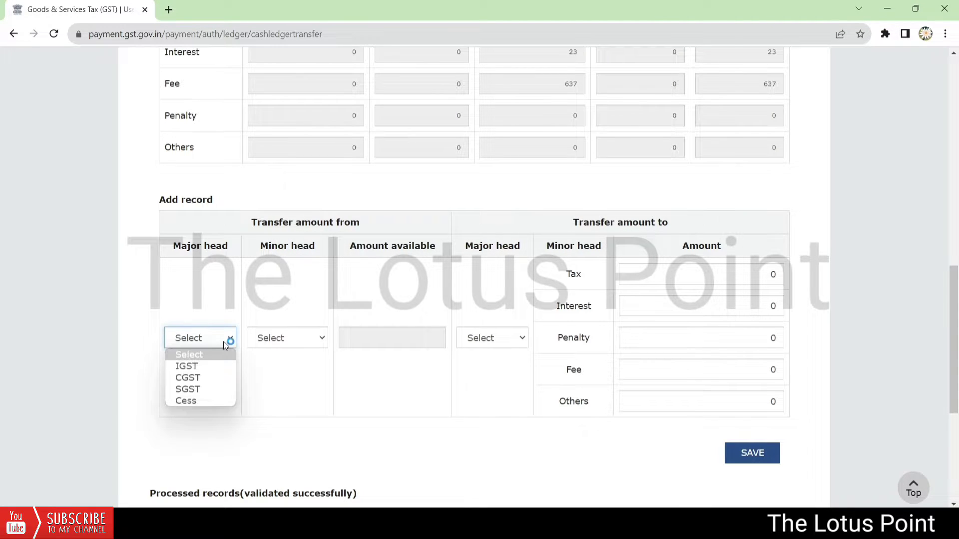
pyautogui.click(189, 391)
pyautogui.click(273, 340)
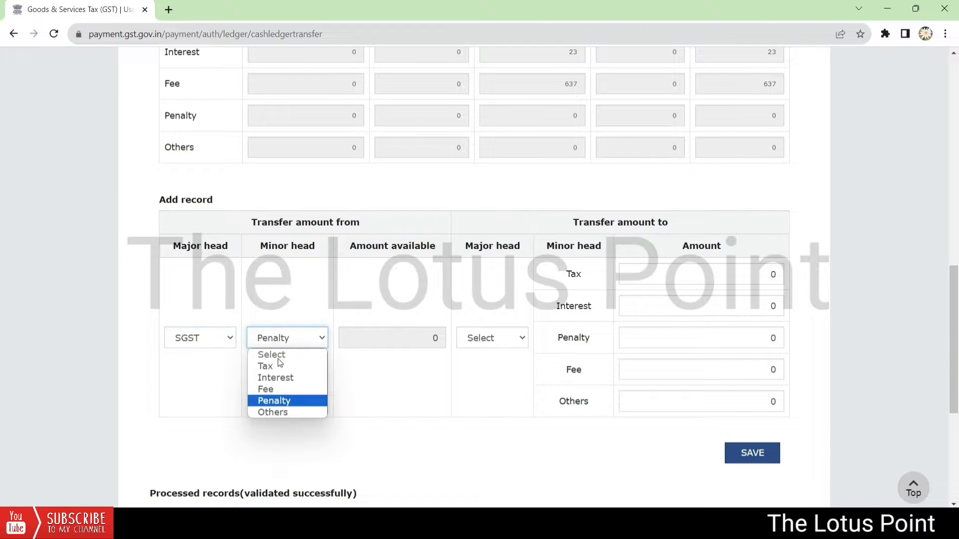
pyautogui.click(281, 365)
pyautogui.click(300, 337)
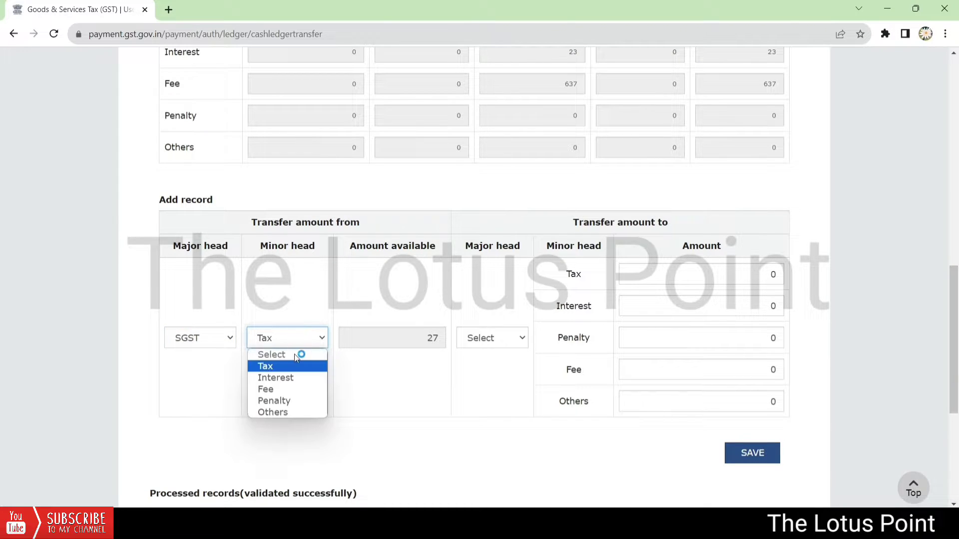
pyautogui.click(272, 400)
pyautogui.click(200, 338)
pyautogui.click(190, 391)
pyautogui.click(273, 344)
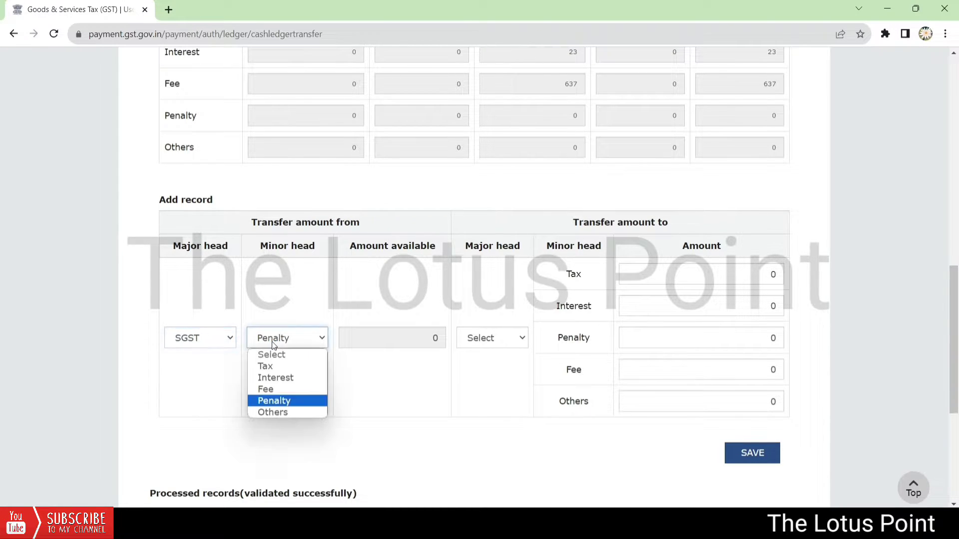
pyautogui.click(280, 366)
# - Add a transfer of 23 from SGST Interest to SGST Tax, then save and confirm the record
pyautogui.click(299, 338)
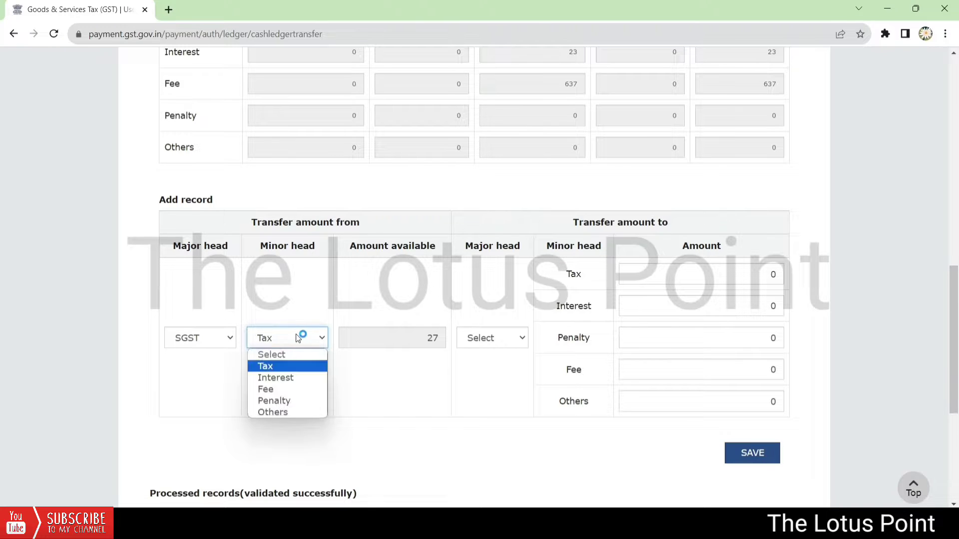
pyautogui.click(293, 377)
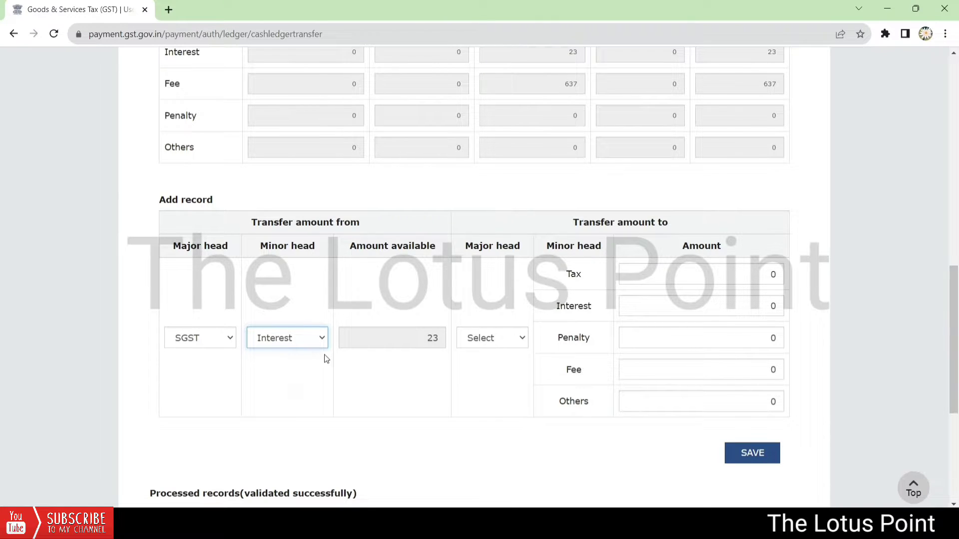
pyautogui.click(505, 337)
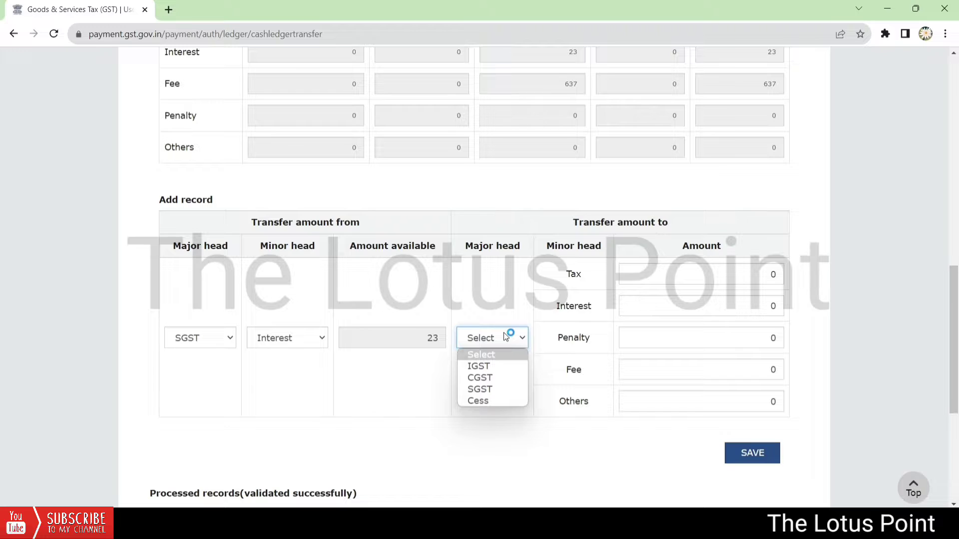
pyautogui.click(497, 385)
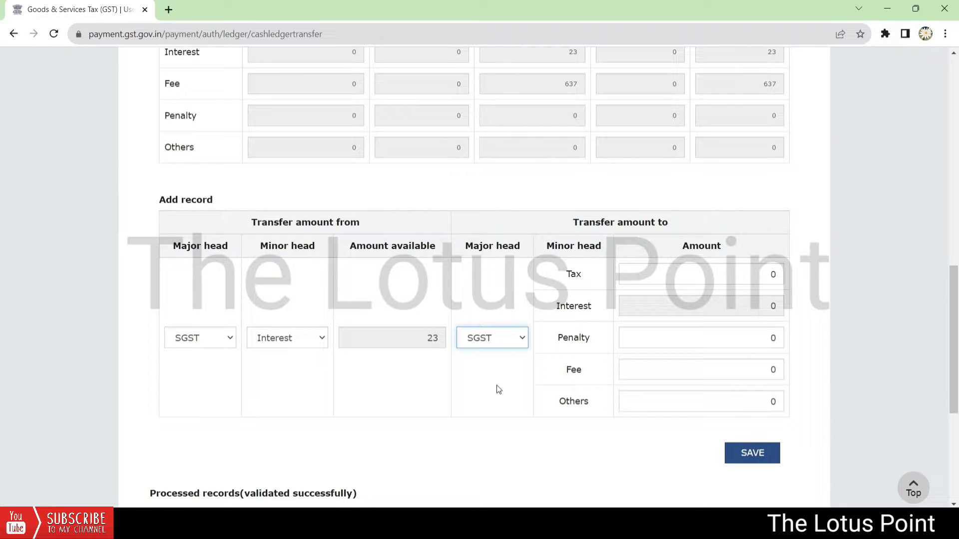
pyautogui.click(726, 278)
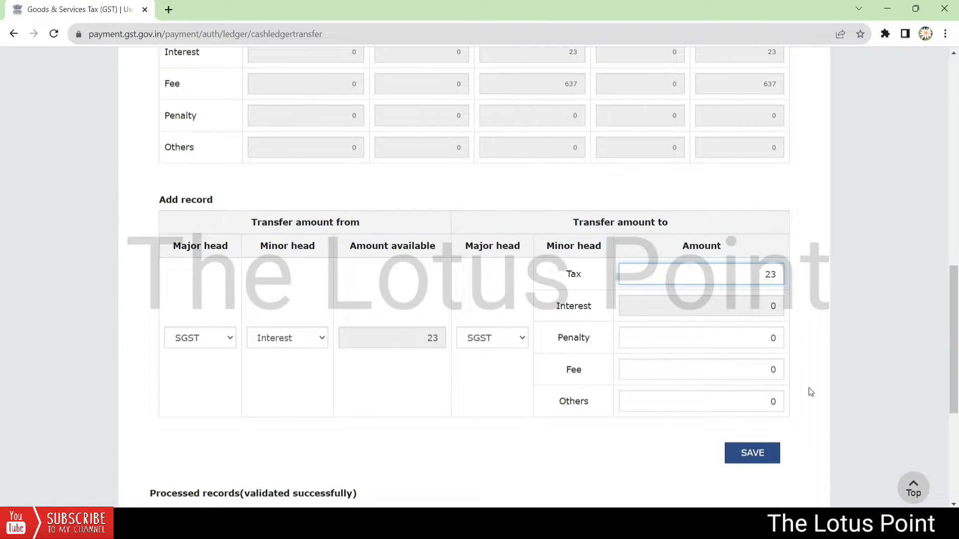
pyautogui.click(758, 453)
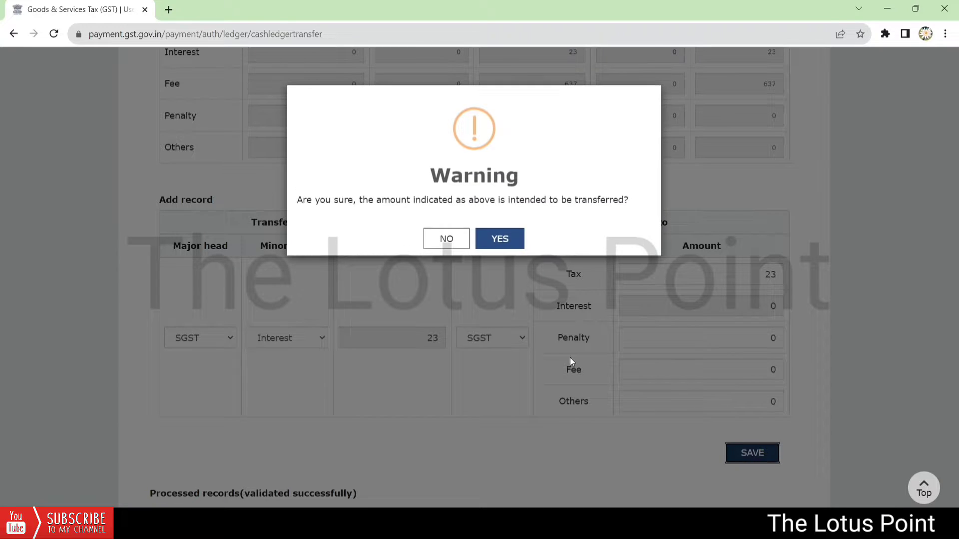
pyautogui.click(500, 238)
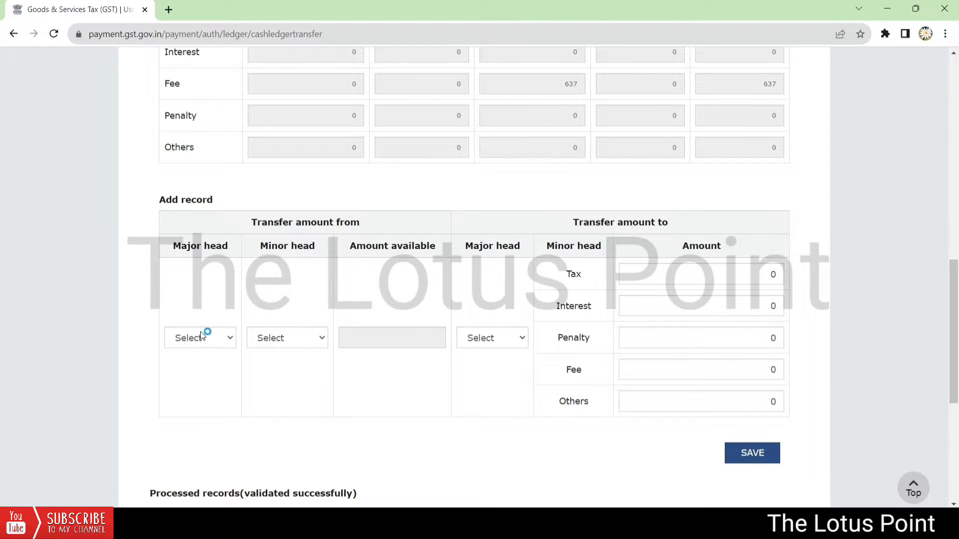
# - Add a transfer of 637 from SGST Fee to SGST Tax, then save and confirm the record
pyautogui.click(202, 336)
pyautogui.click(196, 387)
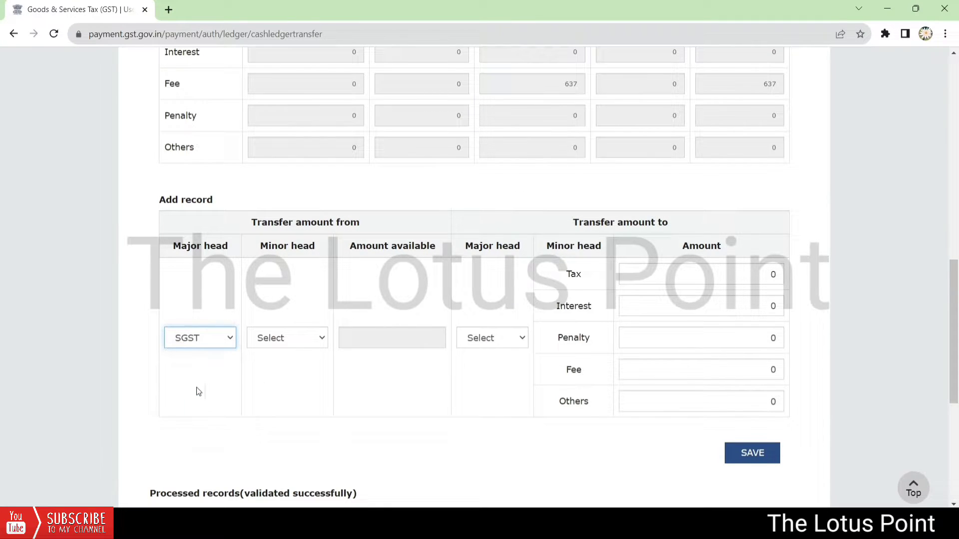
pyautogui.click(259, 345)
pyautogui.click(278, 388)
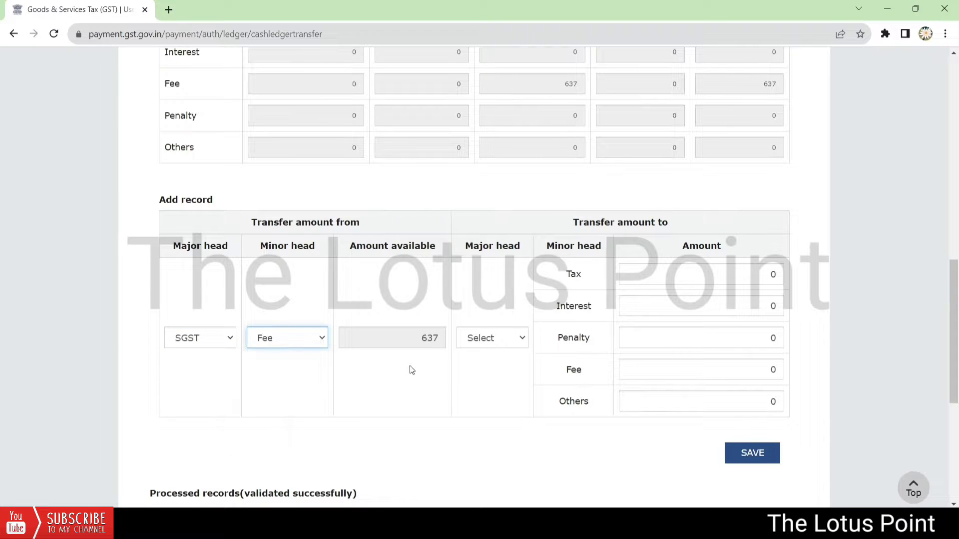
pyautogui.click(482, 339)
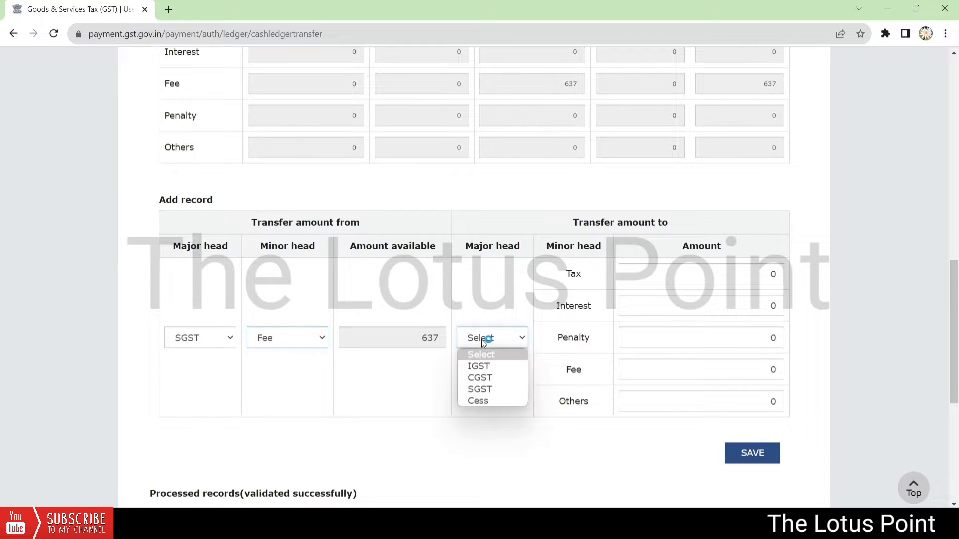
pyautogui.click(491, 390)
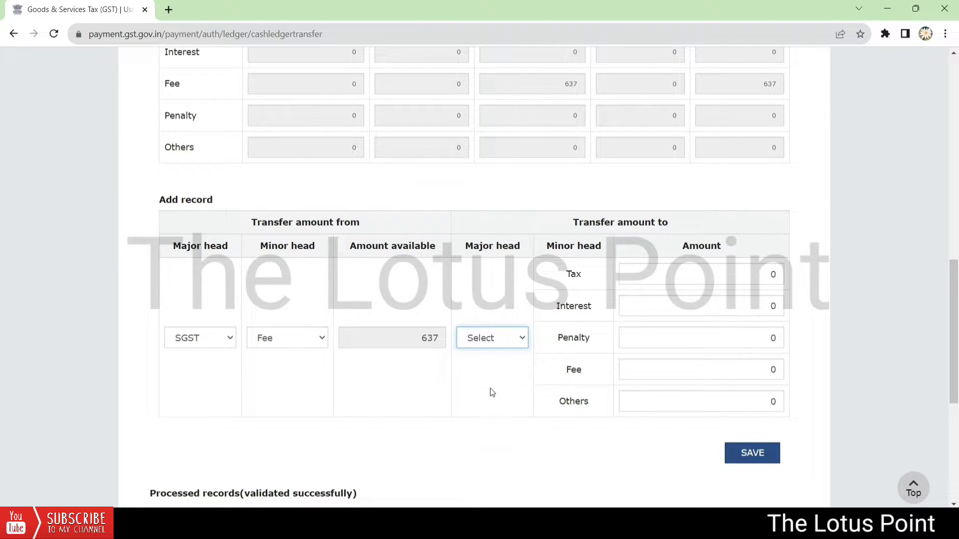
pyautogui.click(756, 276)
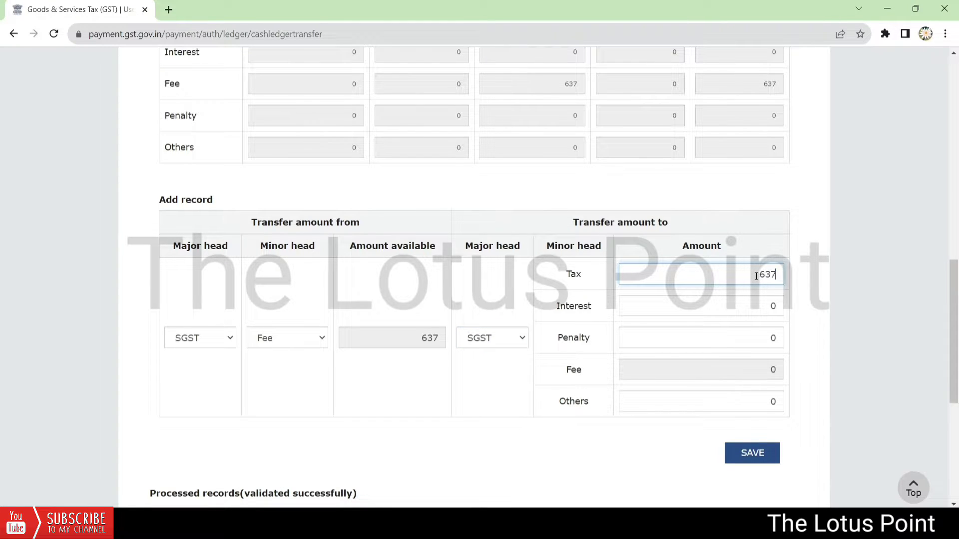
pyautogui.click(764, 452)
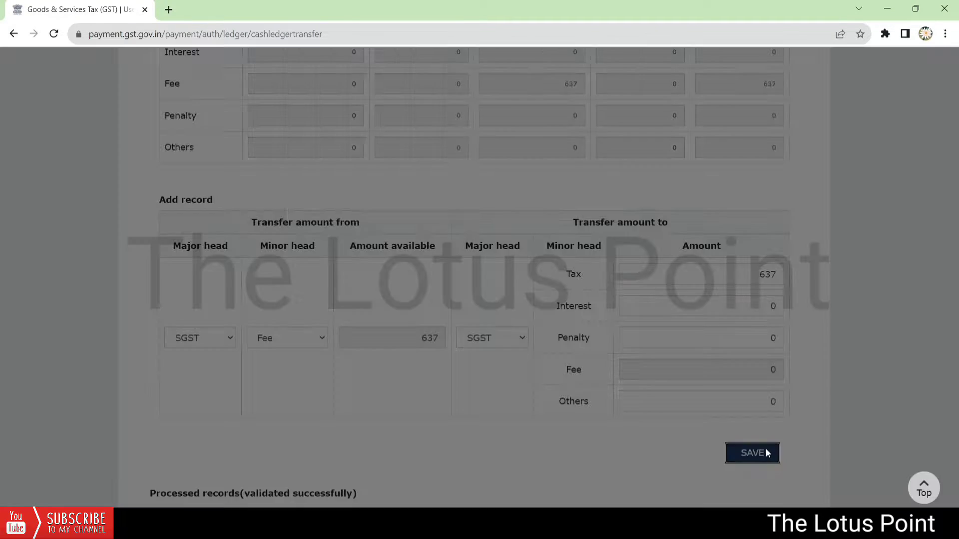
pyautogui.click(509, 242)
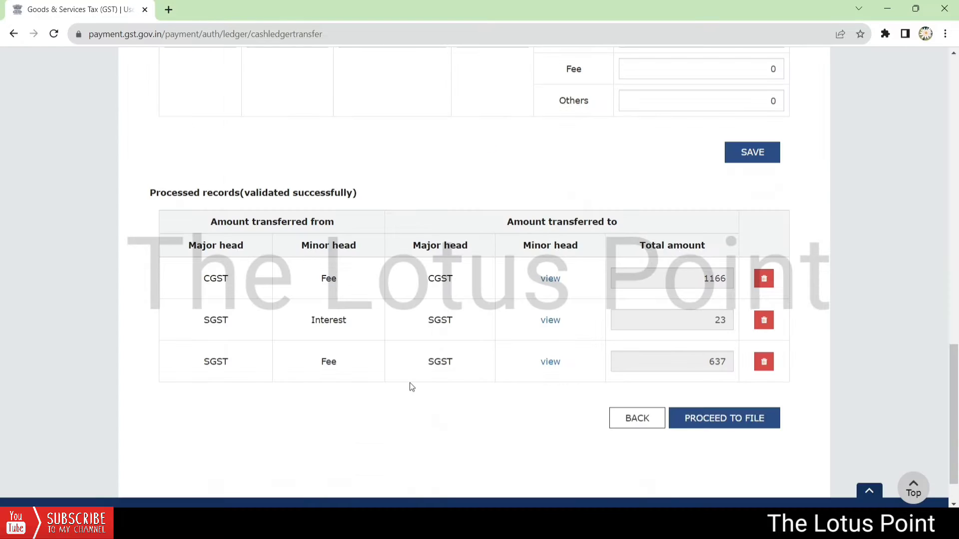
# - Proceed to file the processed transfer records and review the updated cash ledger balance preview
pyautogui.scroll(-2, 410, 383)
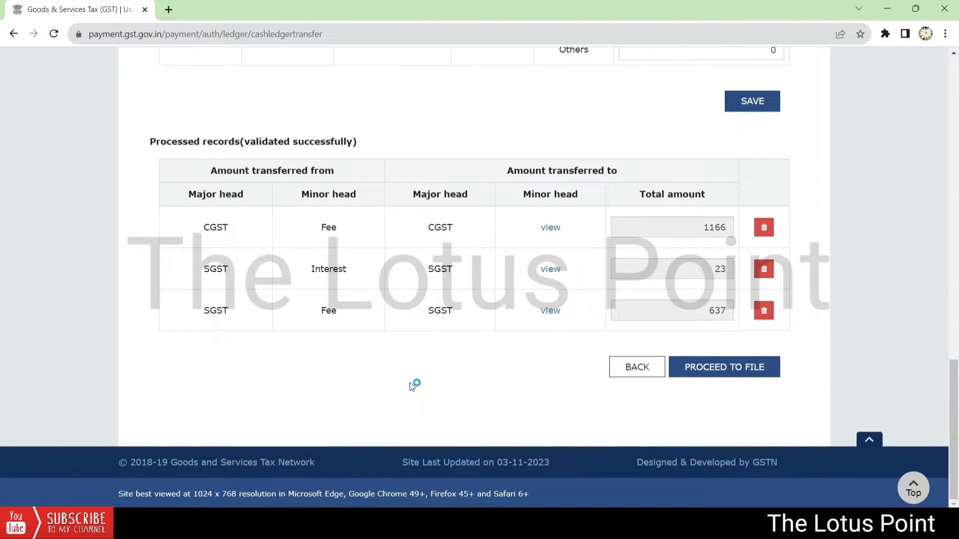
pyautogui.click(729, 374)
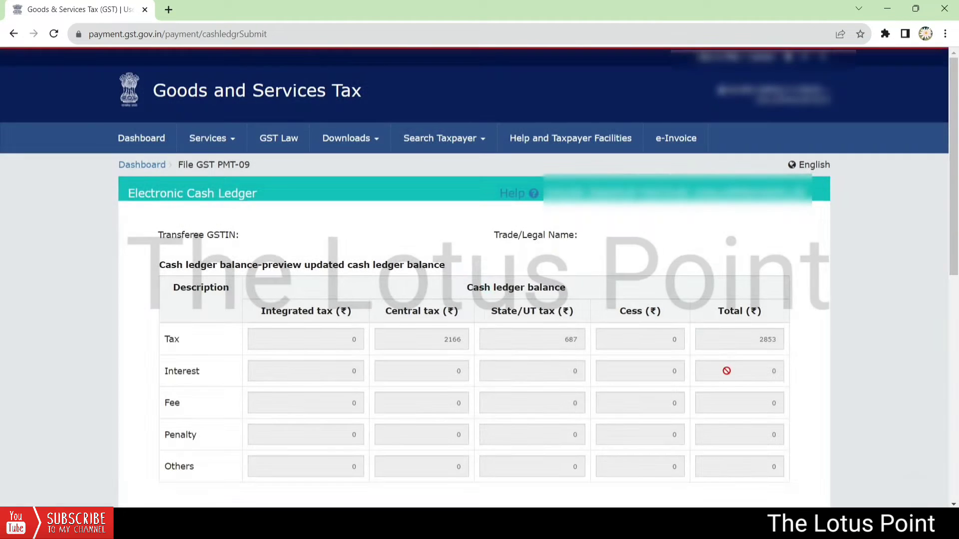
pyautogui.scroll(-1, 729, 375)
pyautogui.scroll(-9, 729, 375)
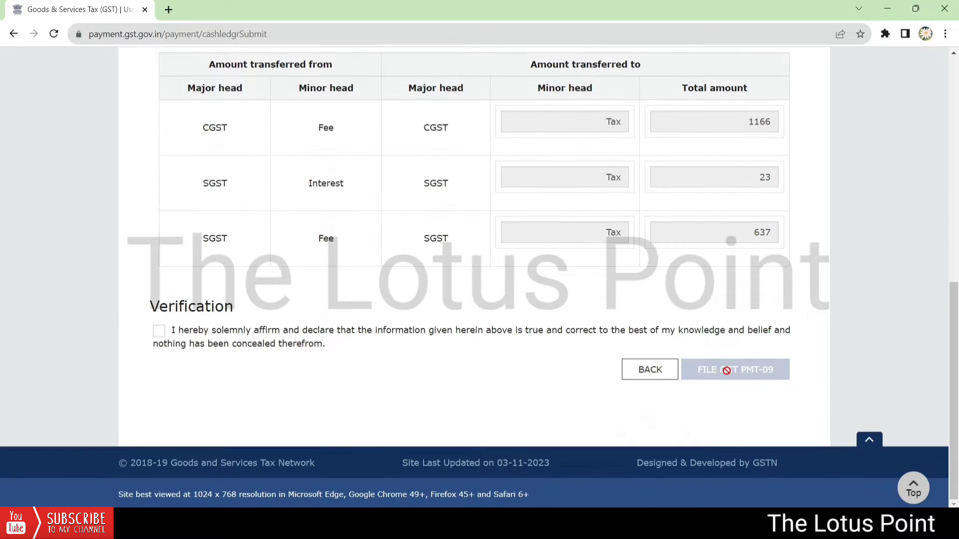
# - Accept the verification declaration and select the authorised signatory
pyautogui.click(159, 330)
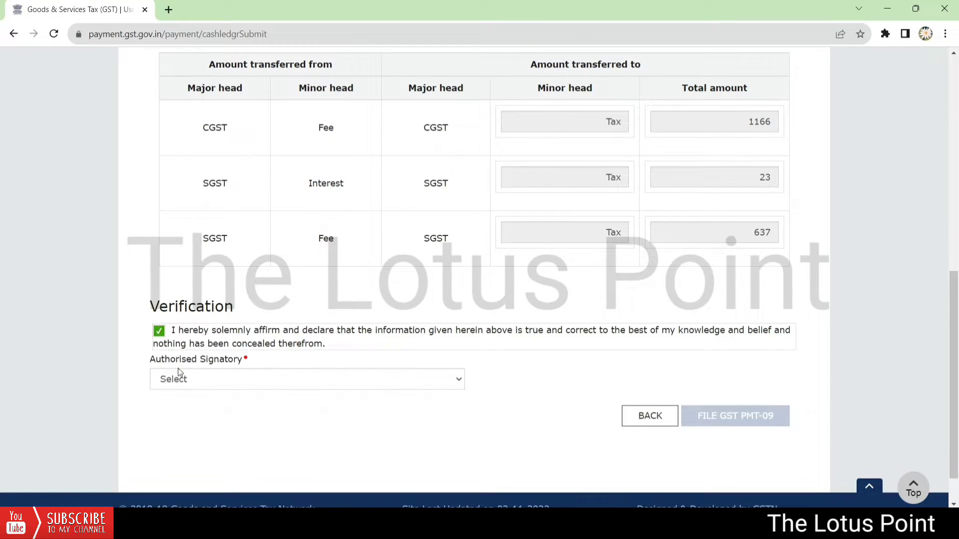
pyautogui.click(182, 379)
pyautogui.click(191, 408)
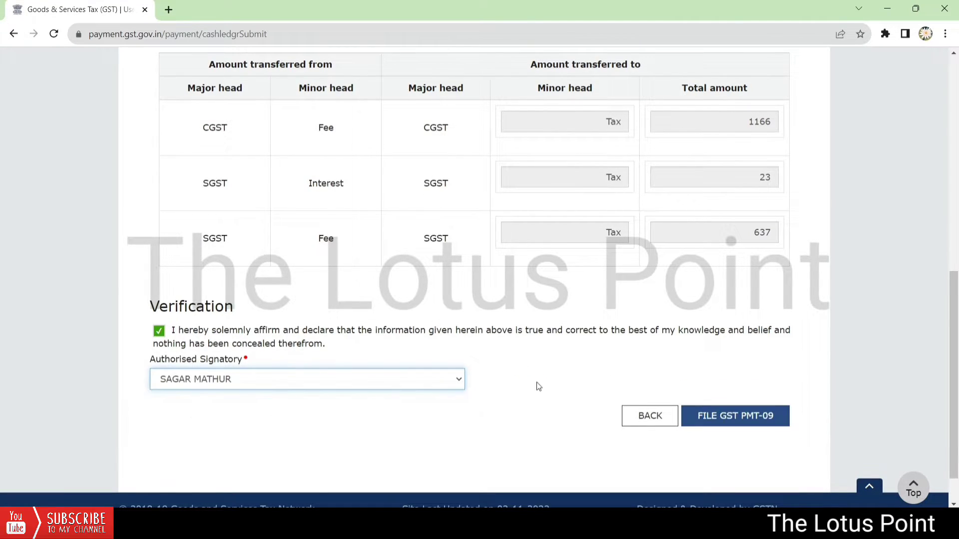
# - Submit GST PMT-09 with EVC, confirming that the listed amounts are intended to be transferred
pyautogui.click(710, 417)
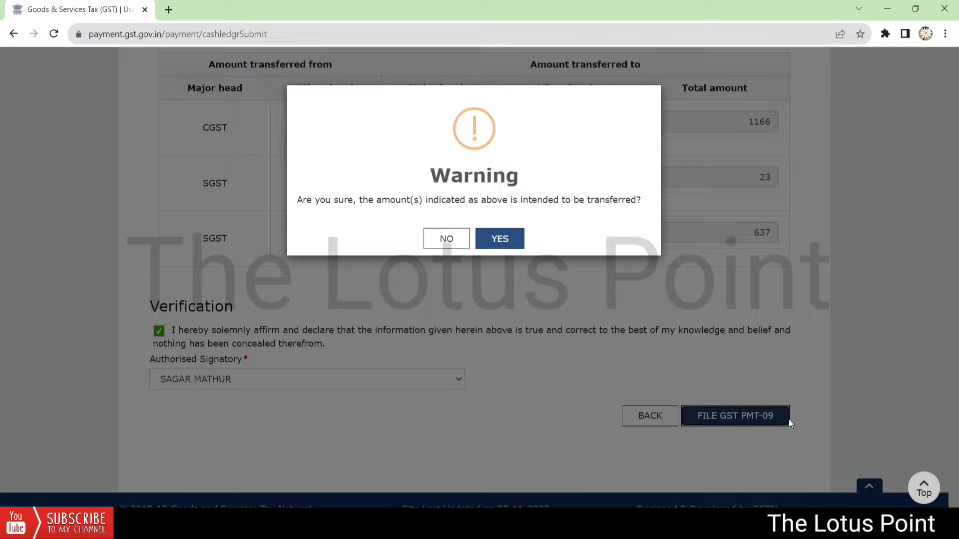
pyautogui.click(498, 240)
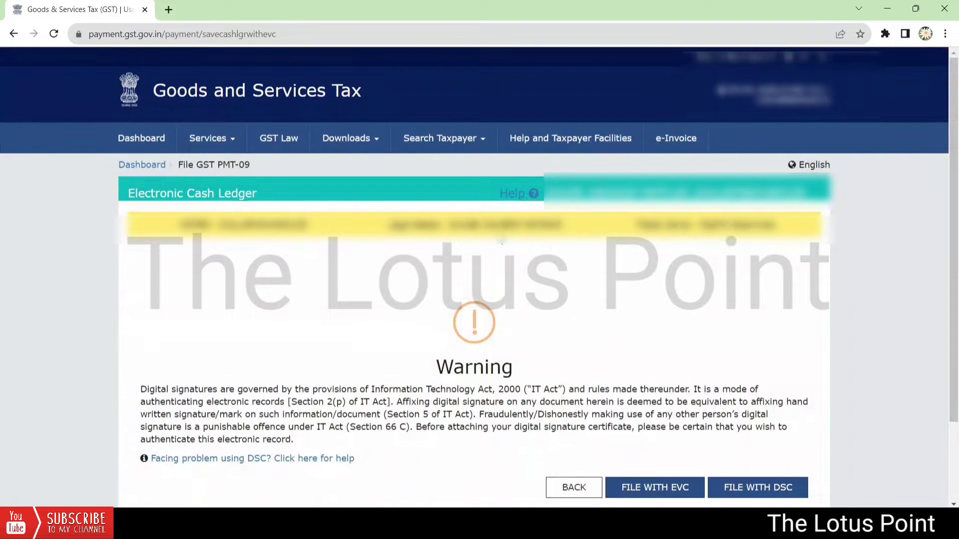
pyautogui.click(658, 487)
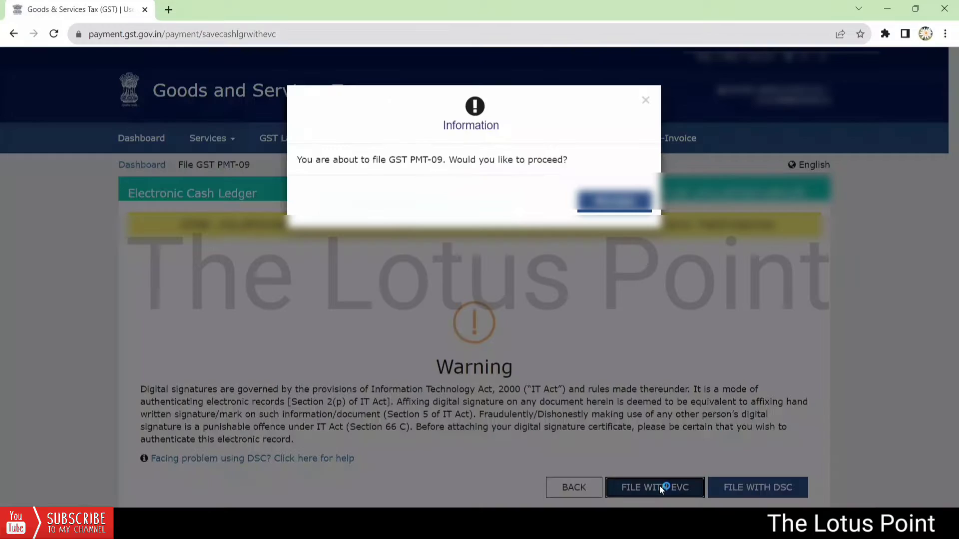
pyautogui.click(594, 206)
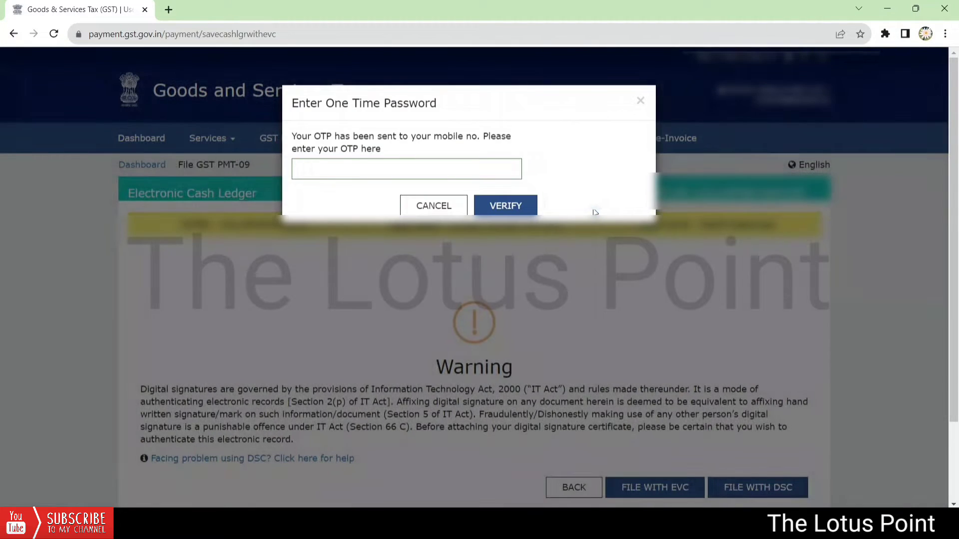
# - Enter the one-time password, verify it to file GST PMT-09, and close the filing confirmation
pyautogui.click(443, 163)
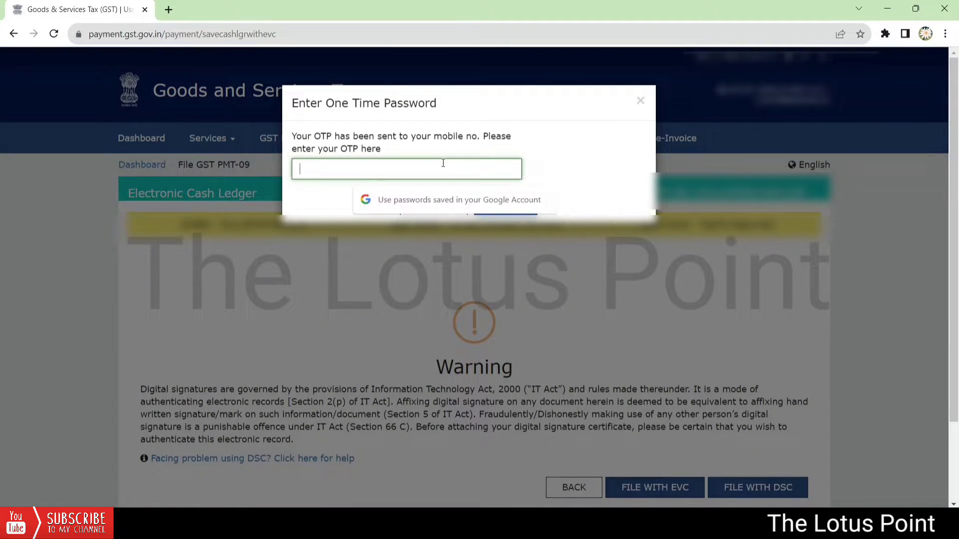
pyautogui.write('•••')
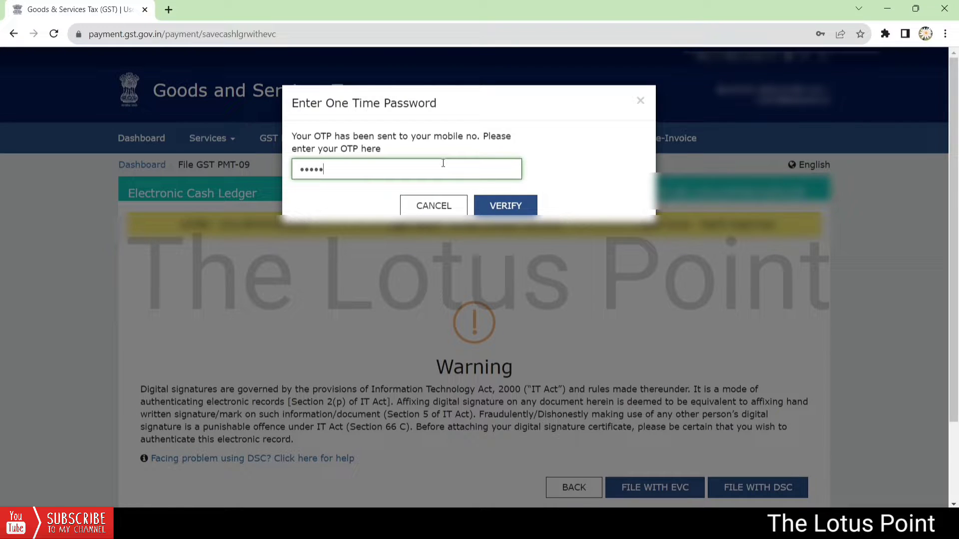
pyautogui.click(506, 212)
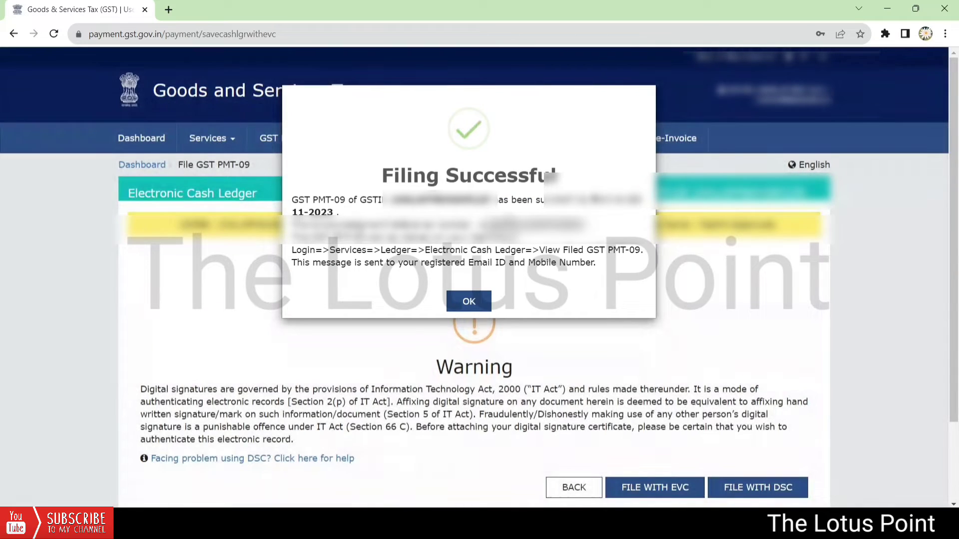
pyautogui.click(468, 303)
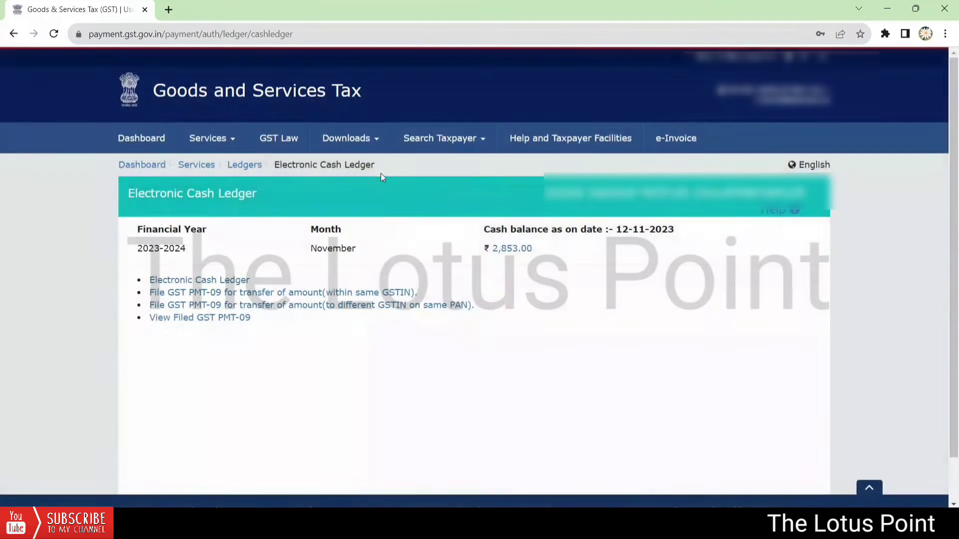
# - Open the application for refund and choose Refund of Excess Balance in Electronic Cash Ledger as the refund type
pyautogui.click(221, 140)
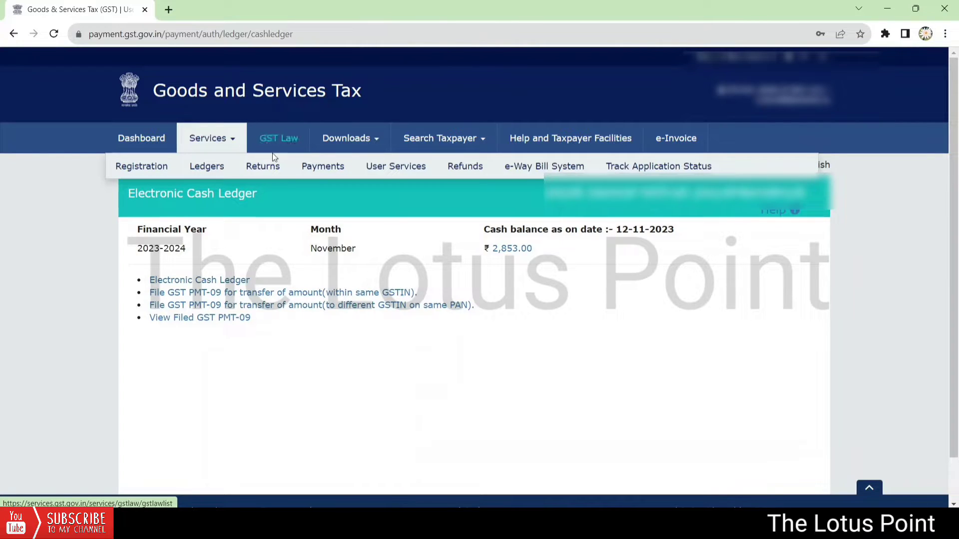
pyautogui.moveTo(405, 166)
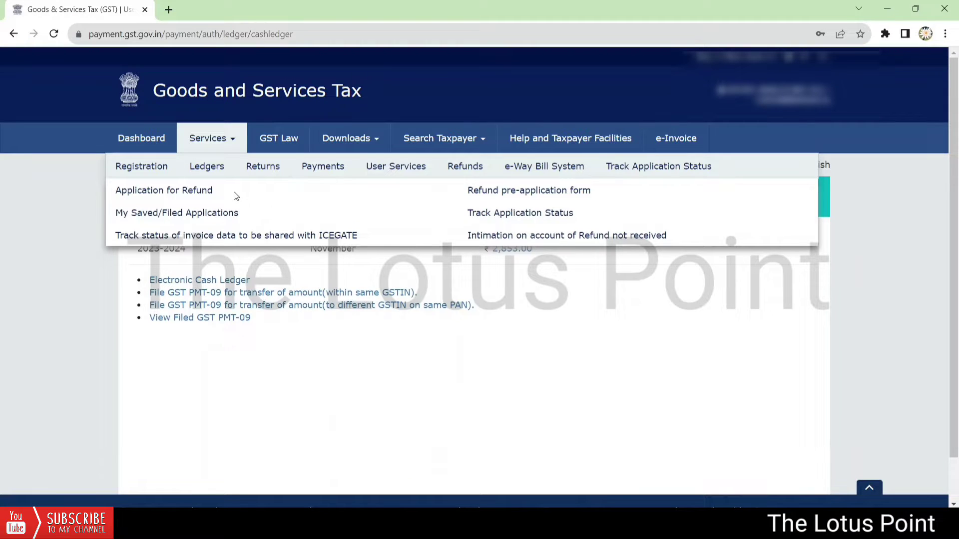
pyautogui.click(202, 191)
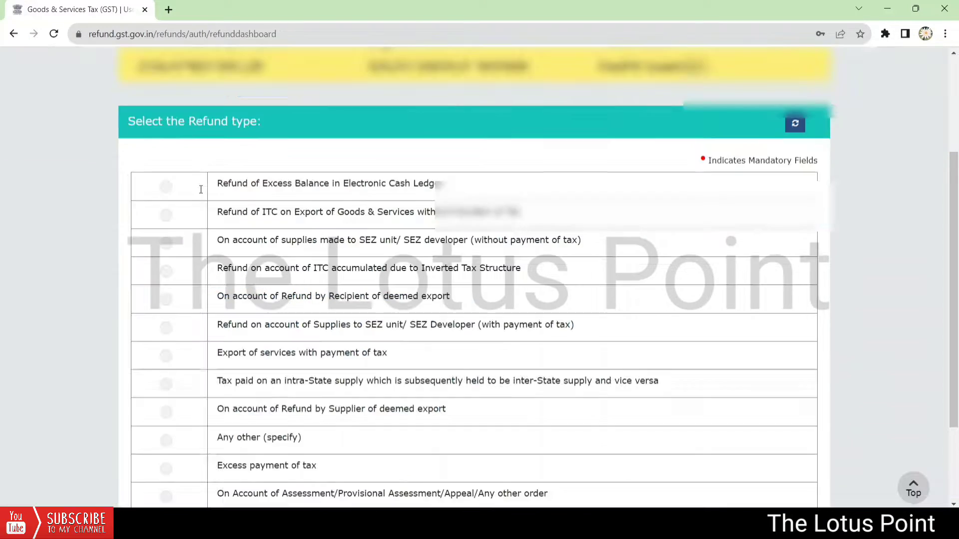
pyautogui.scroll(-1, 200, 190)
pyautogui.click(166, 162)
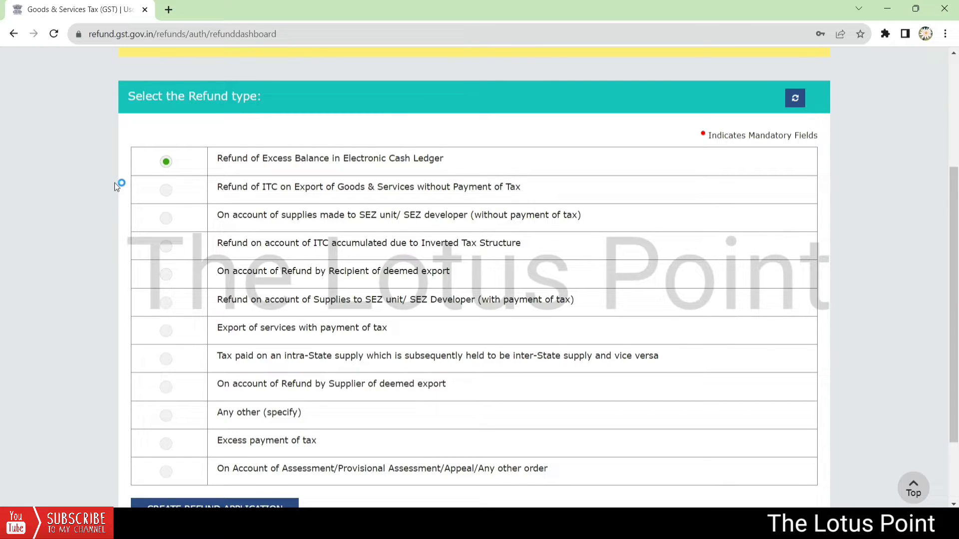
pyautogui.scroll(-1, 92, 182)
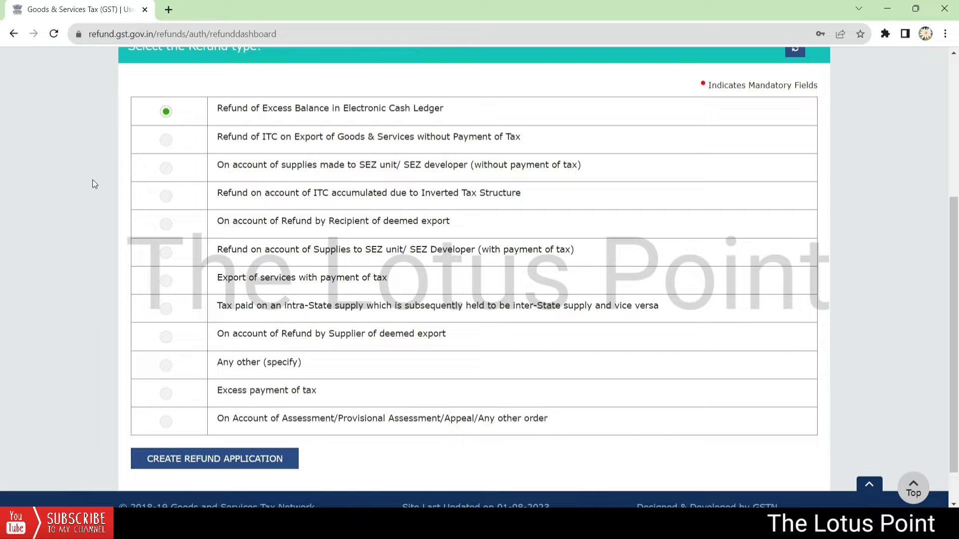
pyautogui.click(219, 460)
# - Switch the refund type to Excess payment of tax and look over its tax period fields
pyautogui.click(166, 394)
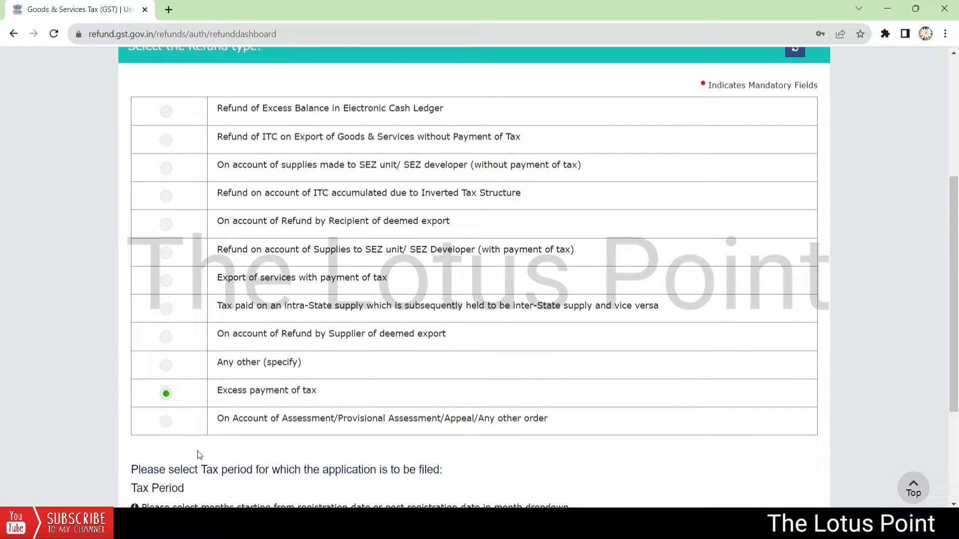
pyautogui.scroll(-3, 197, 453)
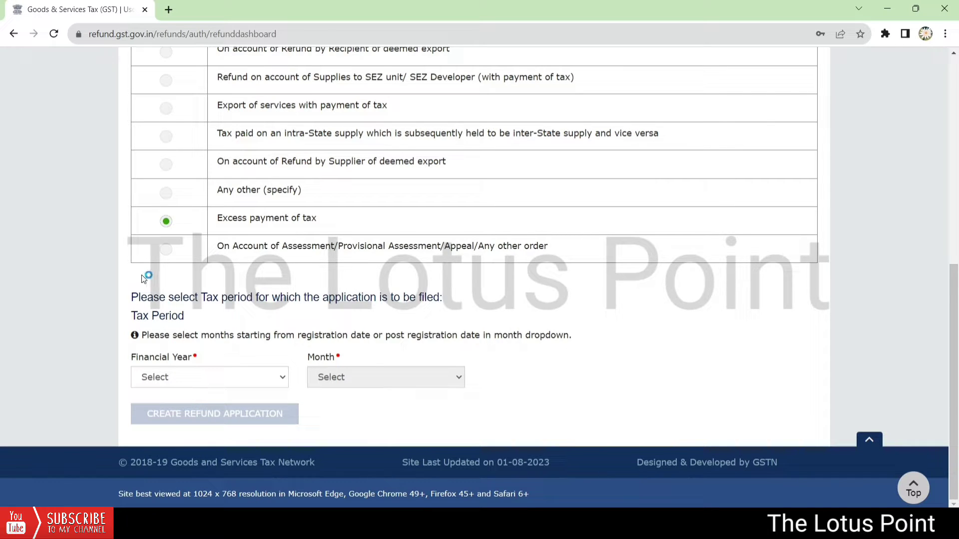
pyautogui.scroll(4, 146, 278)
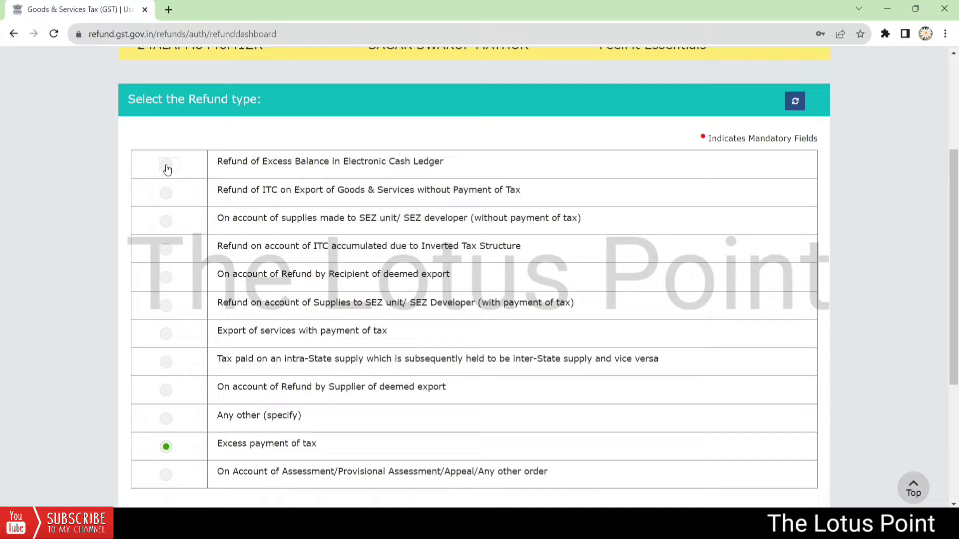
# - Set the refund type to Refund of Excess Balance in Electronic Cash Ledger and create the refund application
pyautogui.click(167, 166)
pyautogui.scroll(-2, 112, 236)
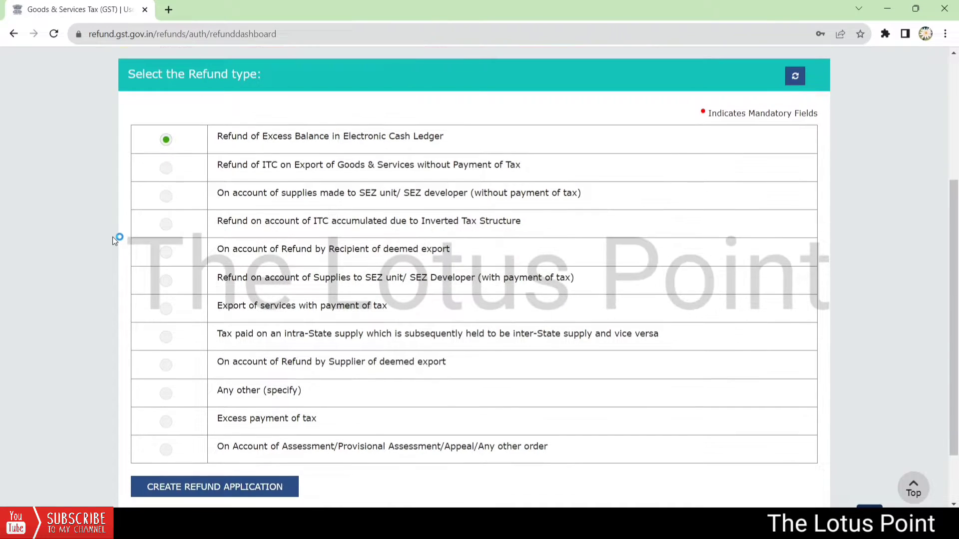
pyautogui.click(169, 420)
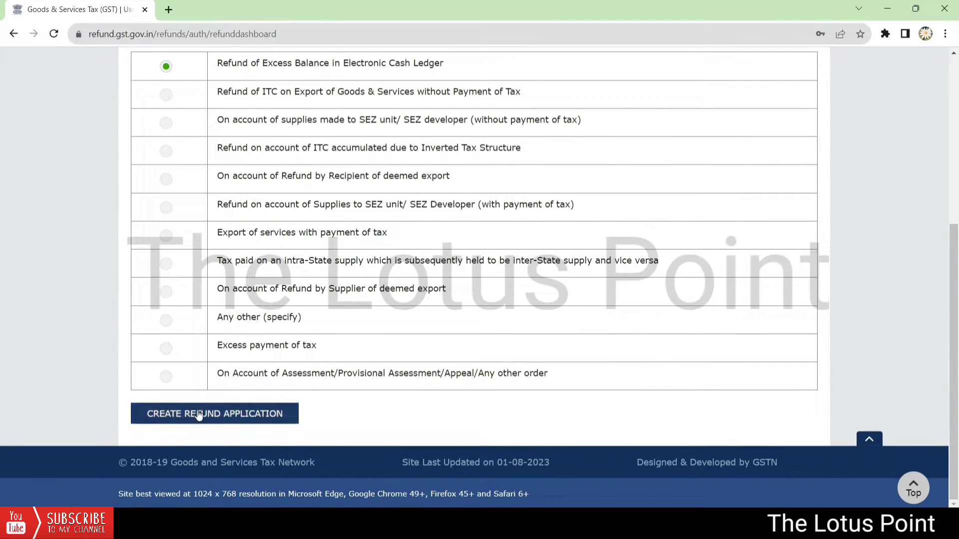
pyautogui.scroll(-2, 789, 359)
# - Claim tax refunds of 2166 under Central Tax and 687 under State/UT Tax in the Refund Claimed table
pyautogui.scroll(-5, 790, 363)
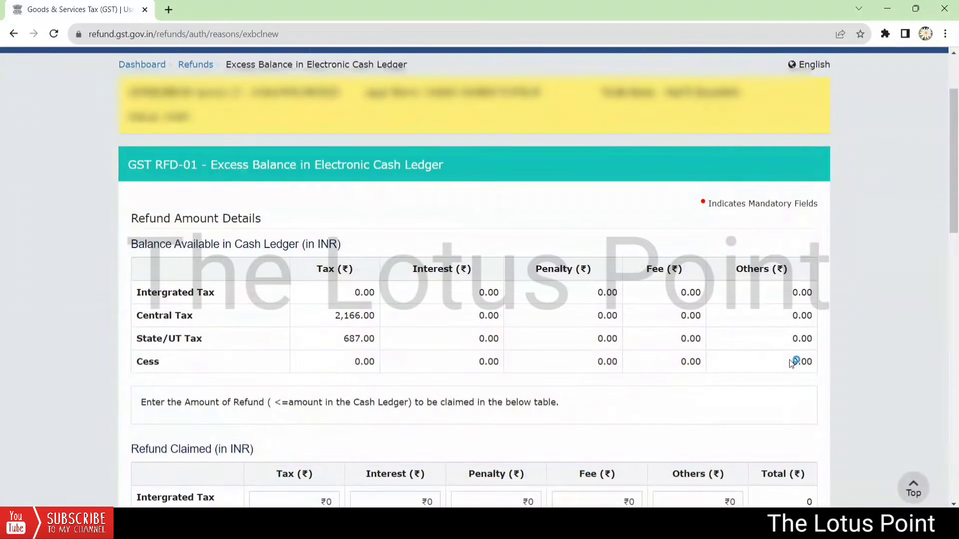
pyautogui.scroll(-3, 791, 364)
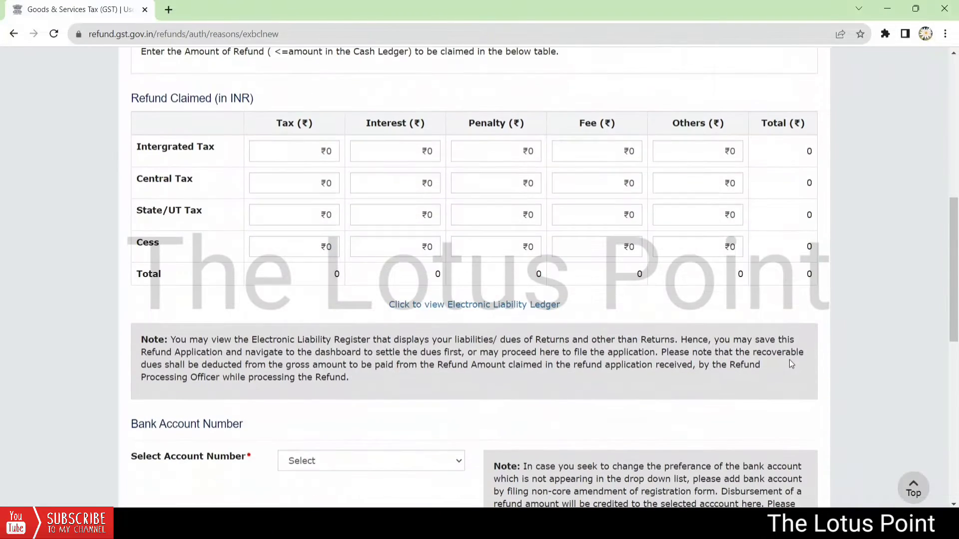
pyautogui.scroll(3, 792, 363)
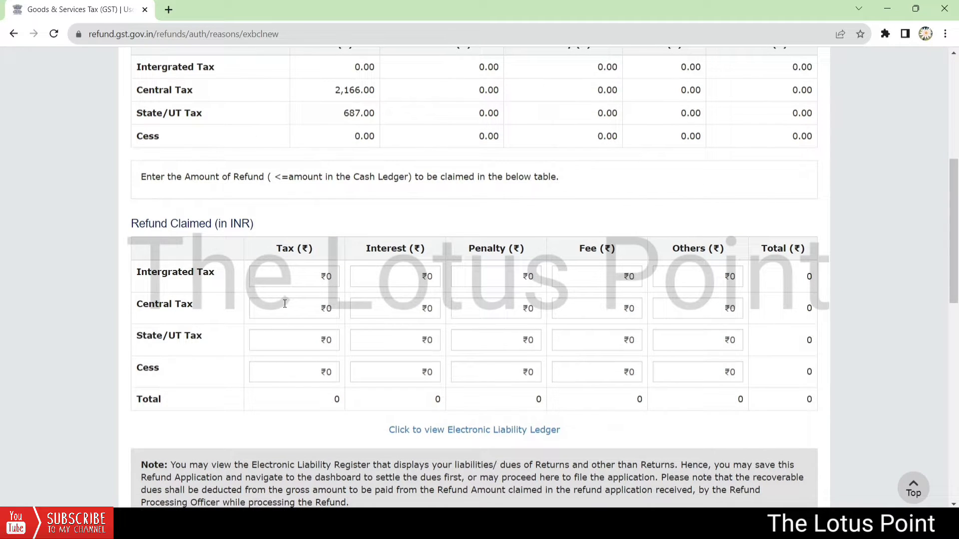
pyautogui.write('2166')
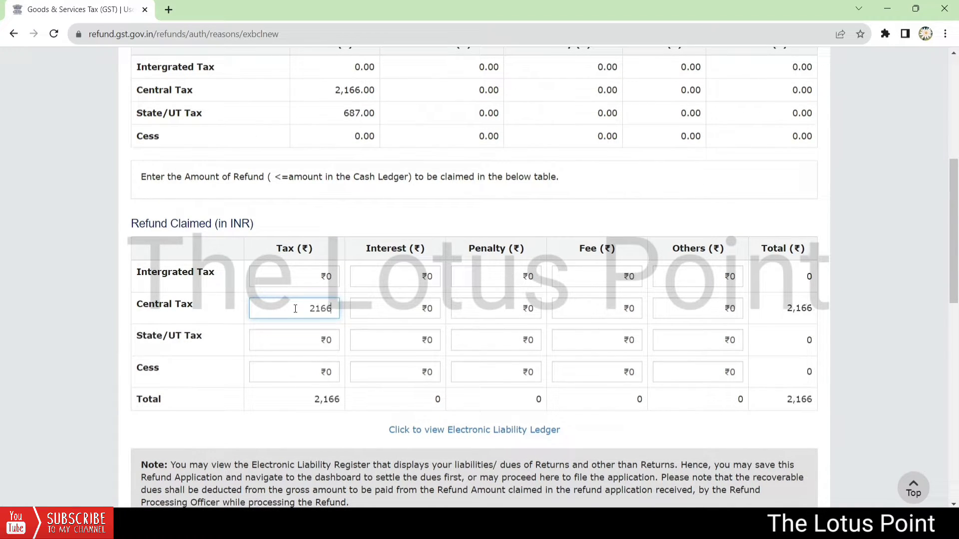
pyautogui.click(310, 341)
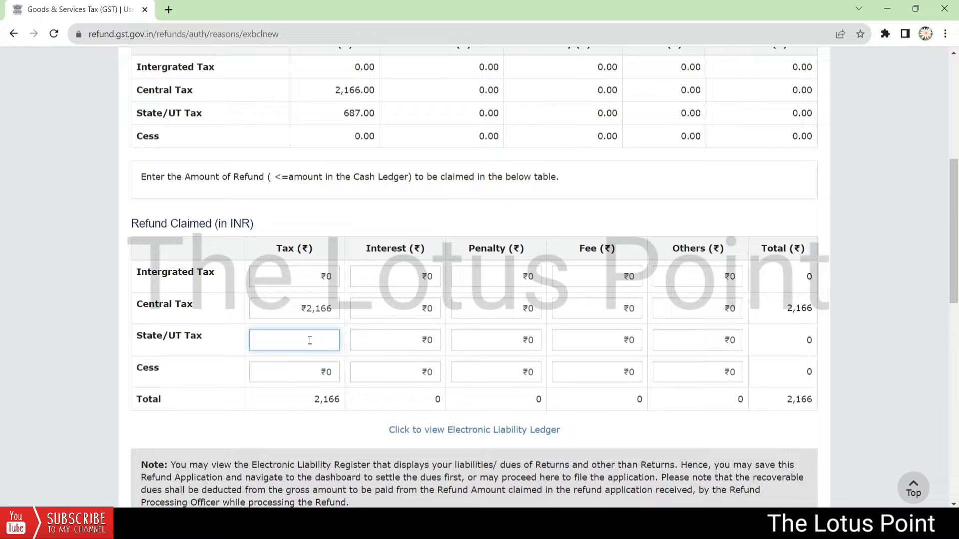
pyautogui.write('687')
pyautogui.click(119, 373)
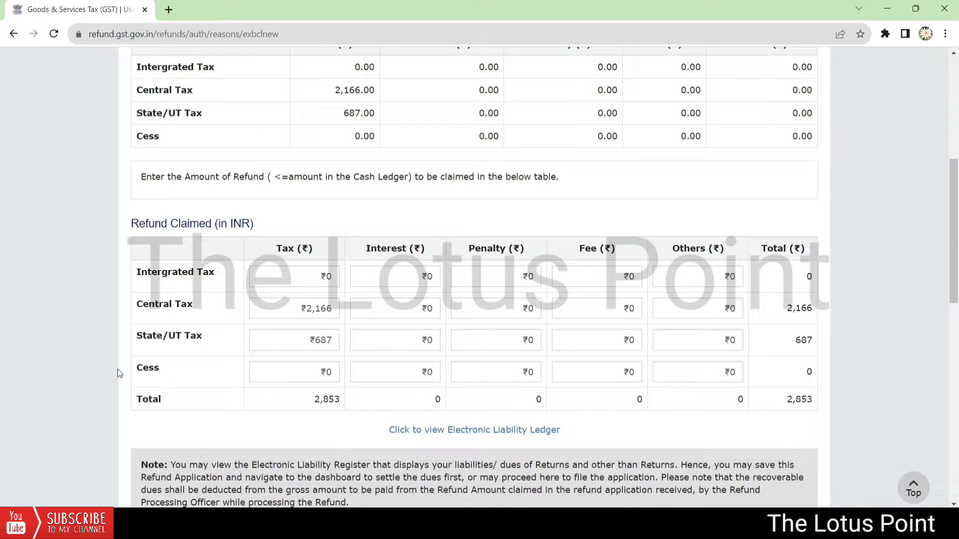
pyautogui.scroll(1, 118, 369)
# - Select the HDFC bank account that should receive the refund
pyautogui.scroll(-3, 117, 370)
pyautogui.scroll(-4, 117, 369)
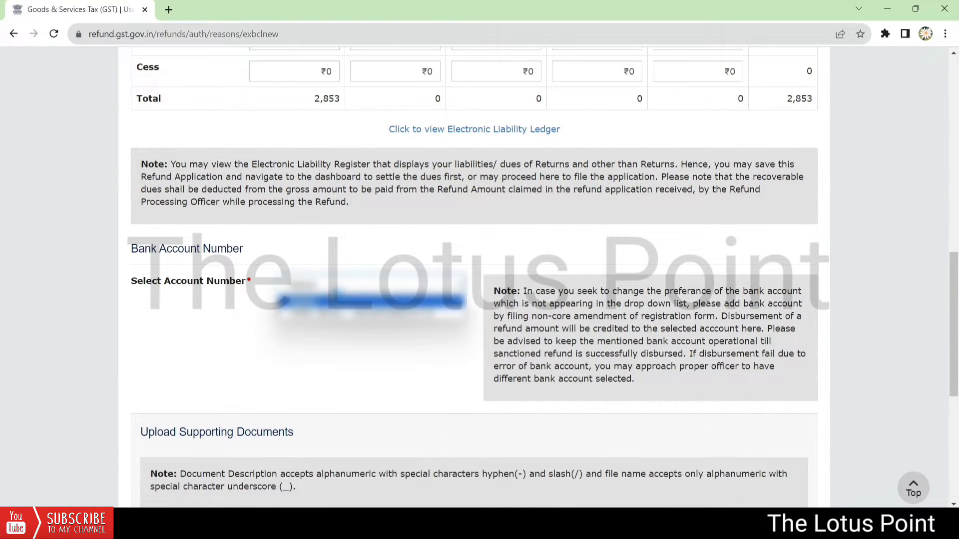
pyautogui.click(329, 289)
pyautogui.click(370, 313)
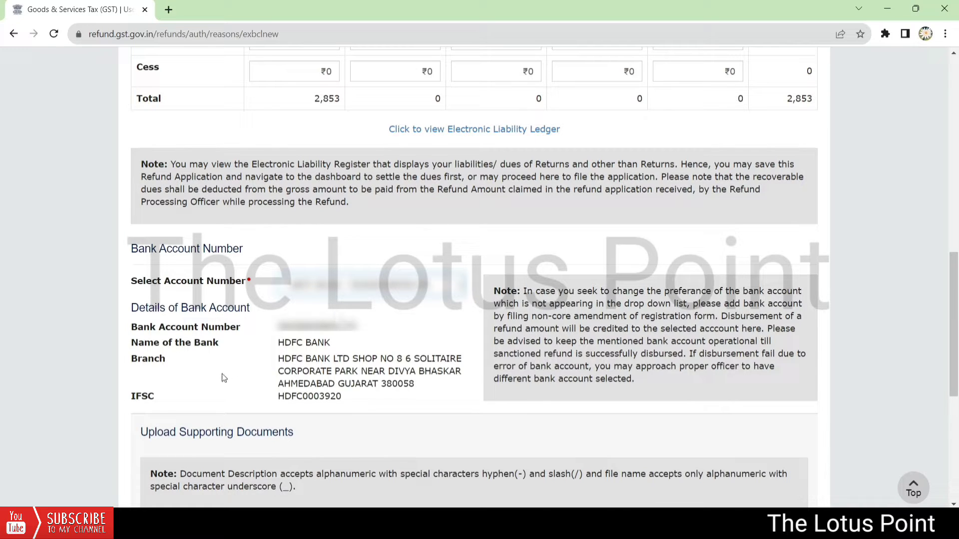
# - Leave the supporting document fields empty and save the refund application
pyautogui.scroll(-4, 222, 375)
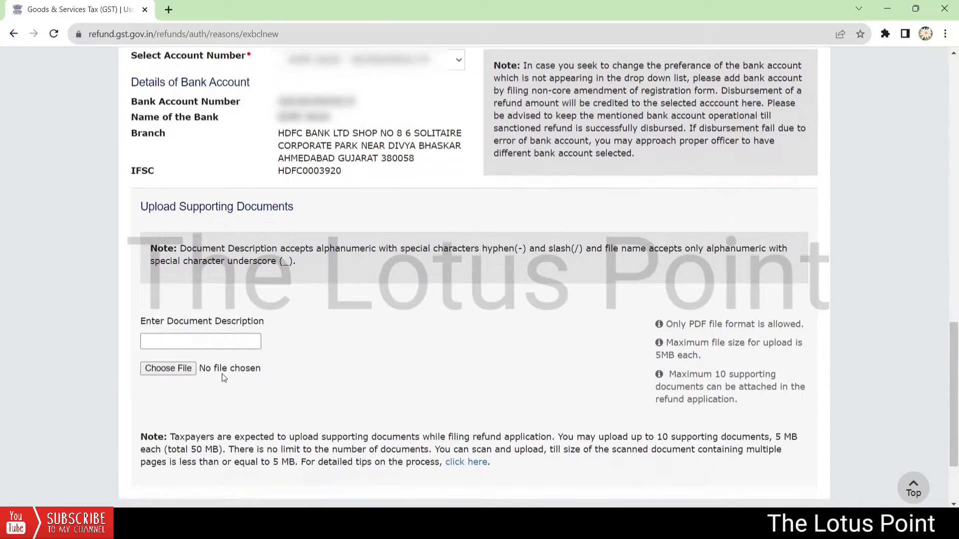
pyautogui.click(202, 341)
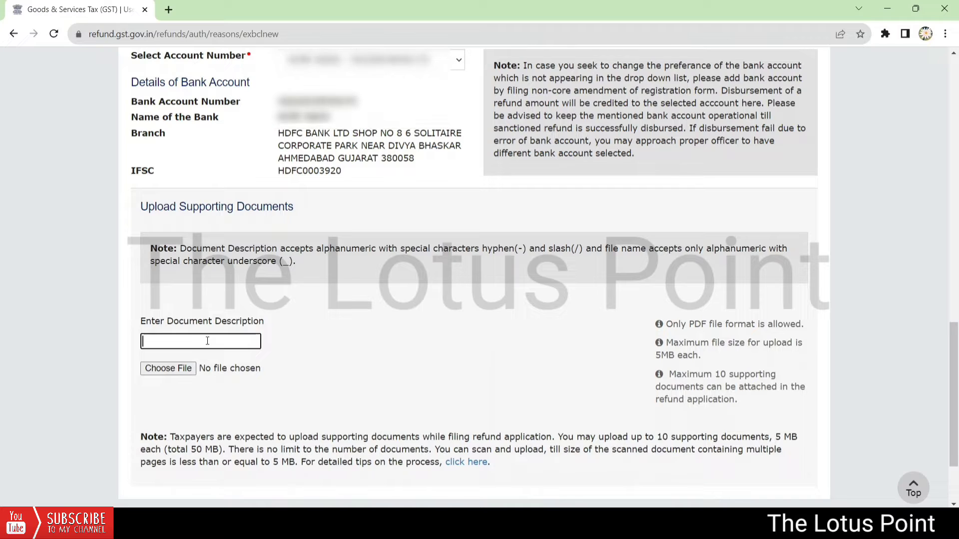
pyautogui.scroll(-3, 315, 379)
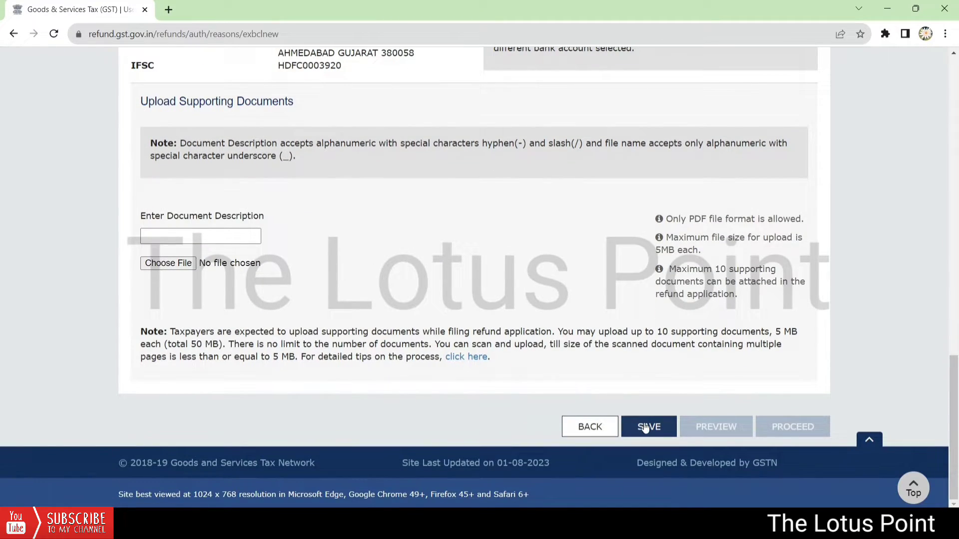
pyautogui.click(645, 428)
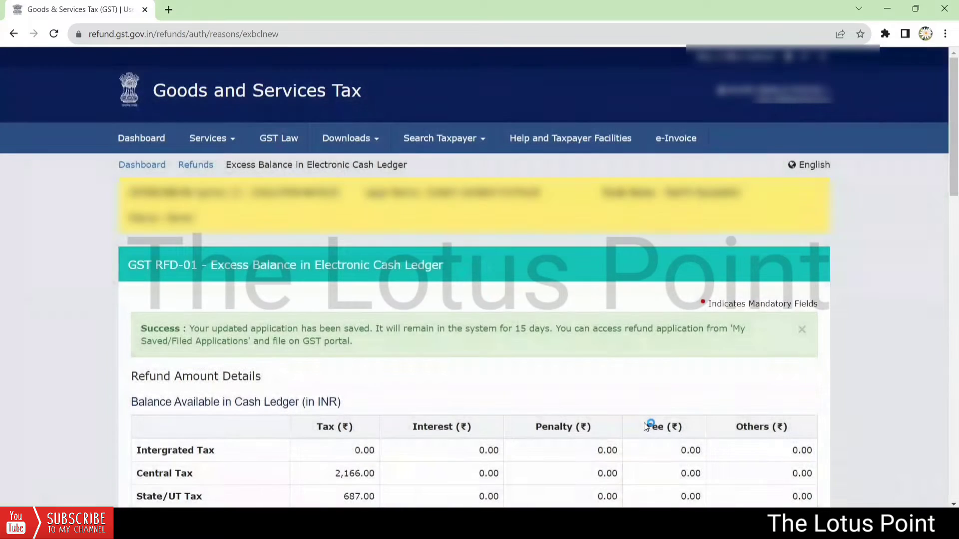
# - Review the saved GST RFD-01 application and proceed to its declaration
pyautogui.scroll(-3, 644, 423)
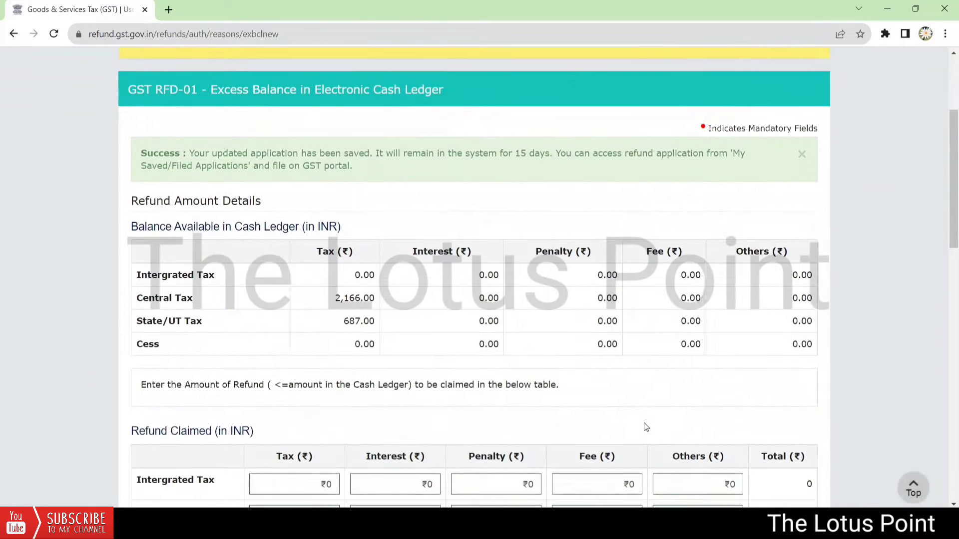
pyautogui.scroll(-3, 643, 422)
pyautogui.scroll(-3, 643, 422)
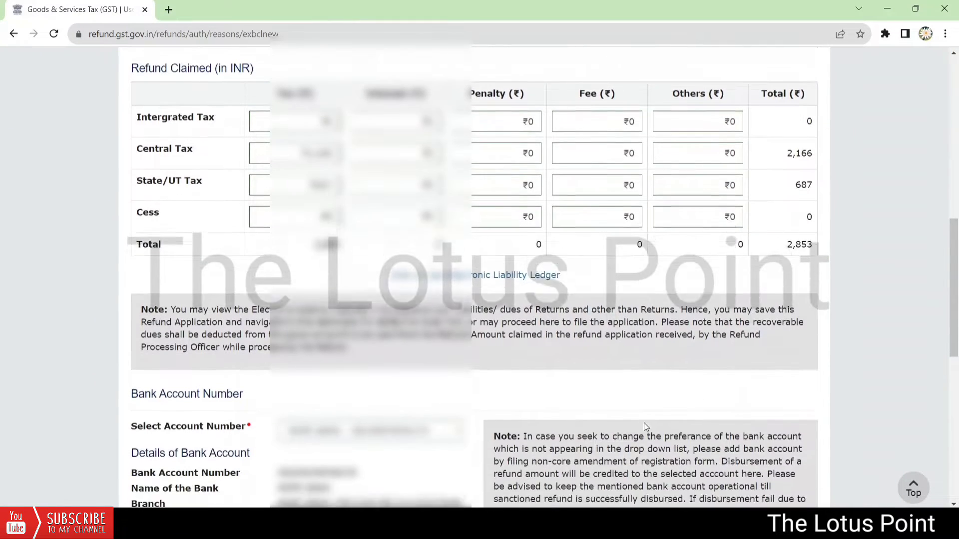
pyautogui.scroll(-10, 643, 422)
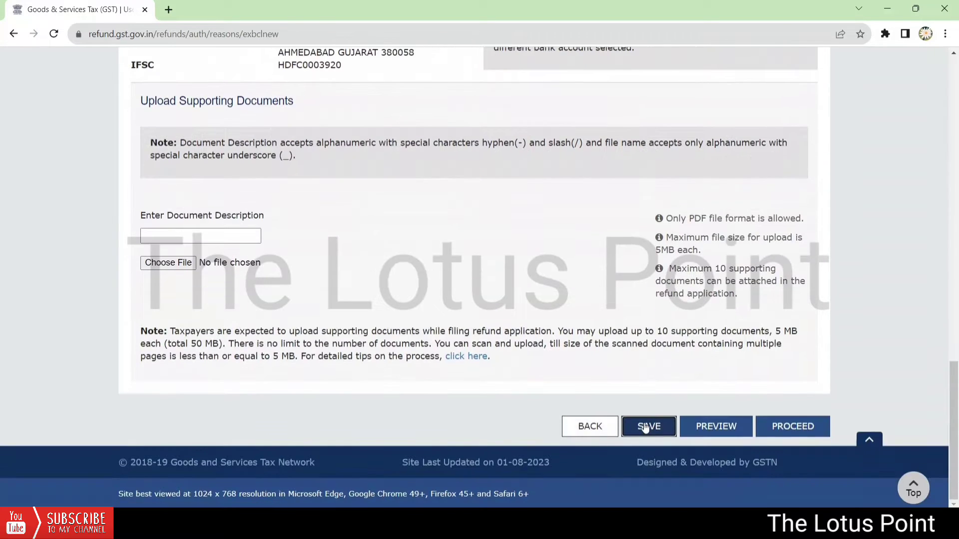
pyautogui.click(783, 426)
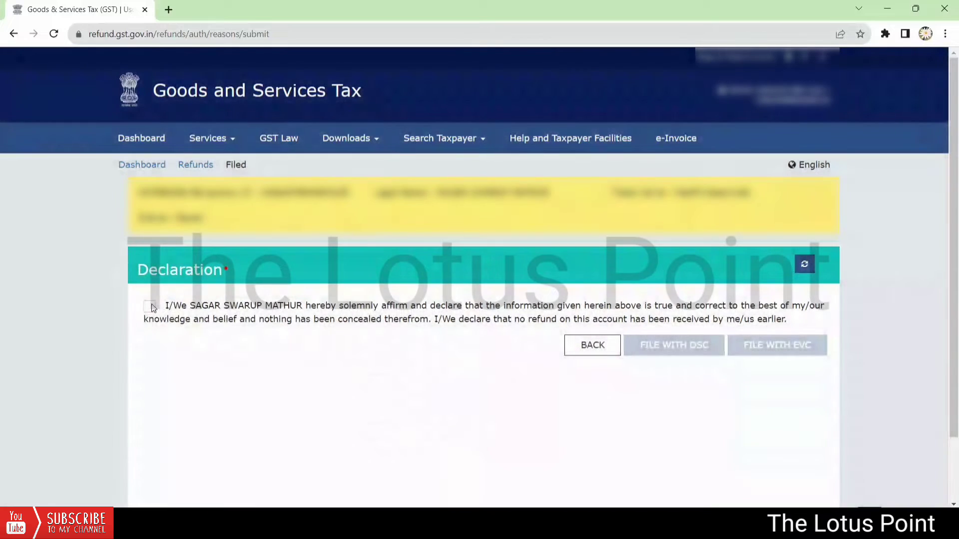
# - Accept the refund declaration and select the authorised signatory for the GST RFD-01 application
pyautogui.click(150, 306)
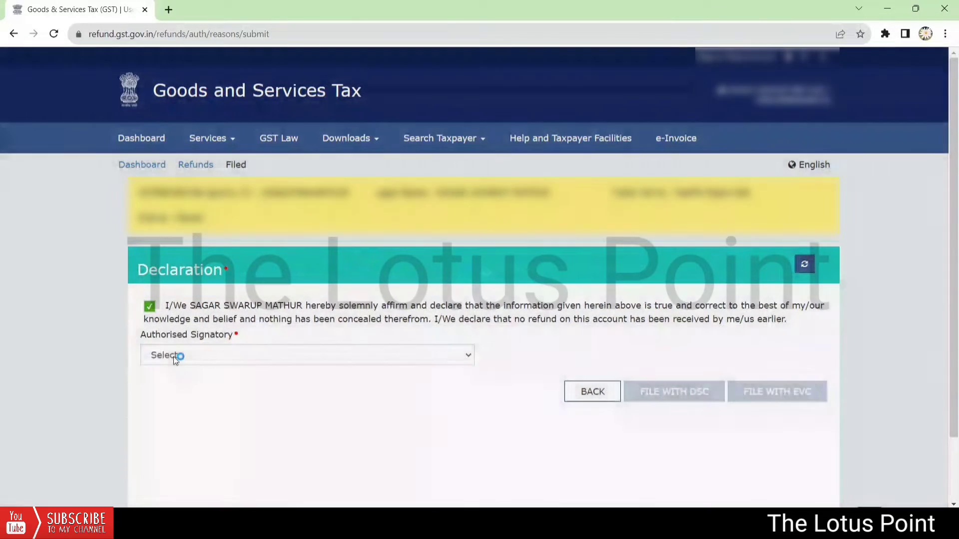
pyautogui.click(173, 356)
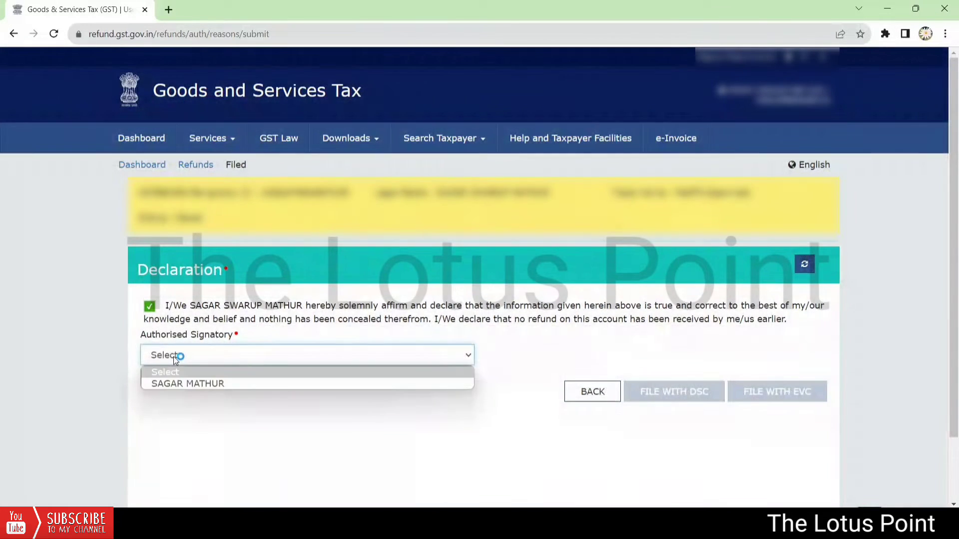
pyautogui.click(181, 383)
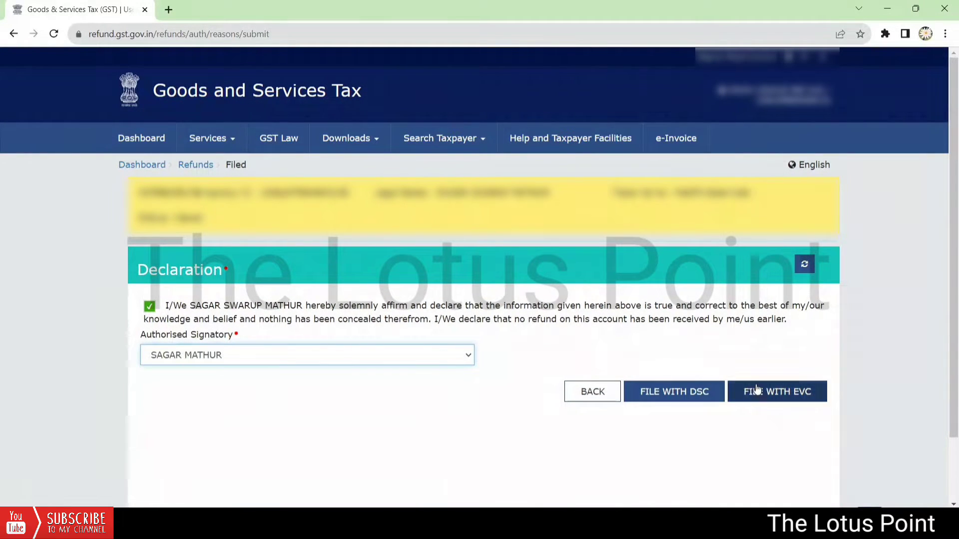
# - File the refund application with EVC, entering and verifying the one-time password
pyautogui.click(774, 394)
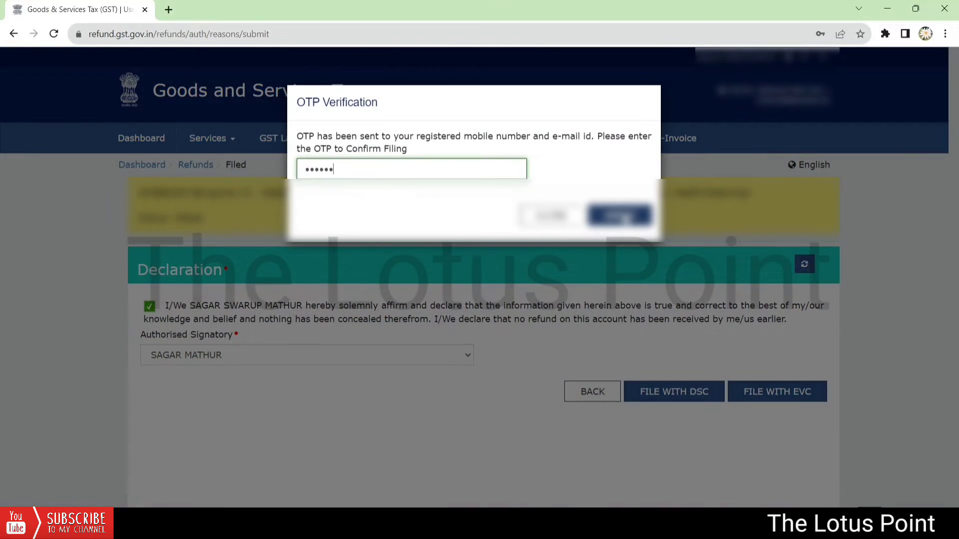
pyautogui.click(618, 215)
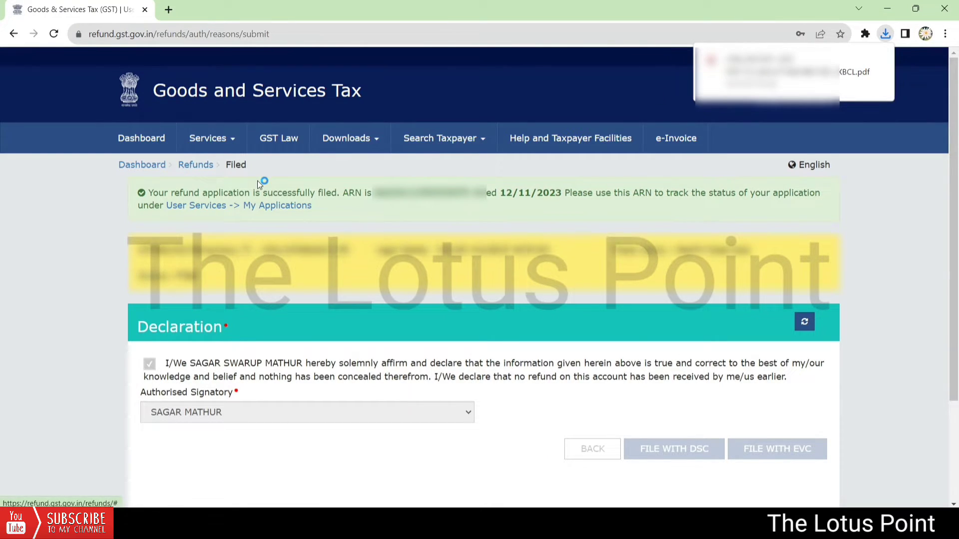
# - Open the list of portal service categories
pyautogui.click(213, 138)
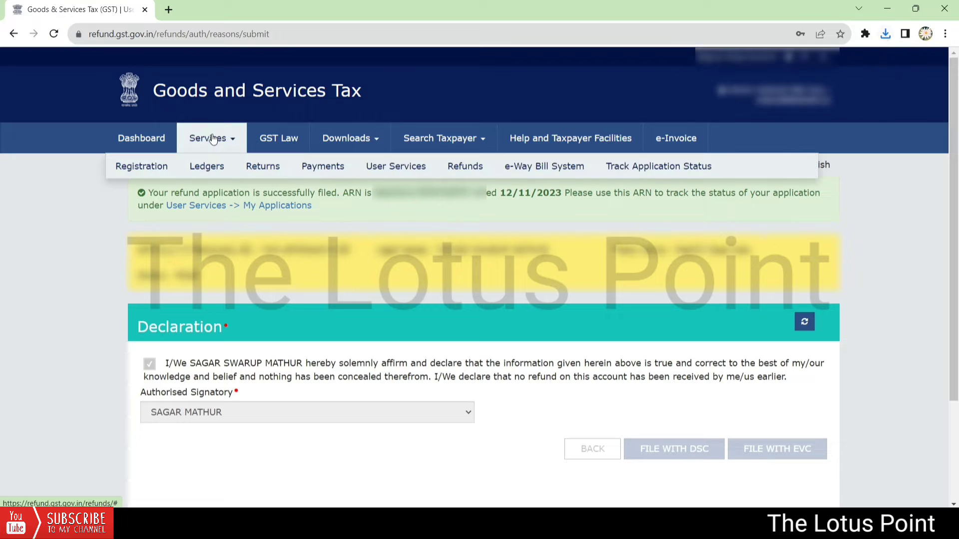